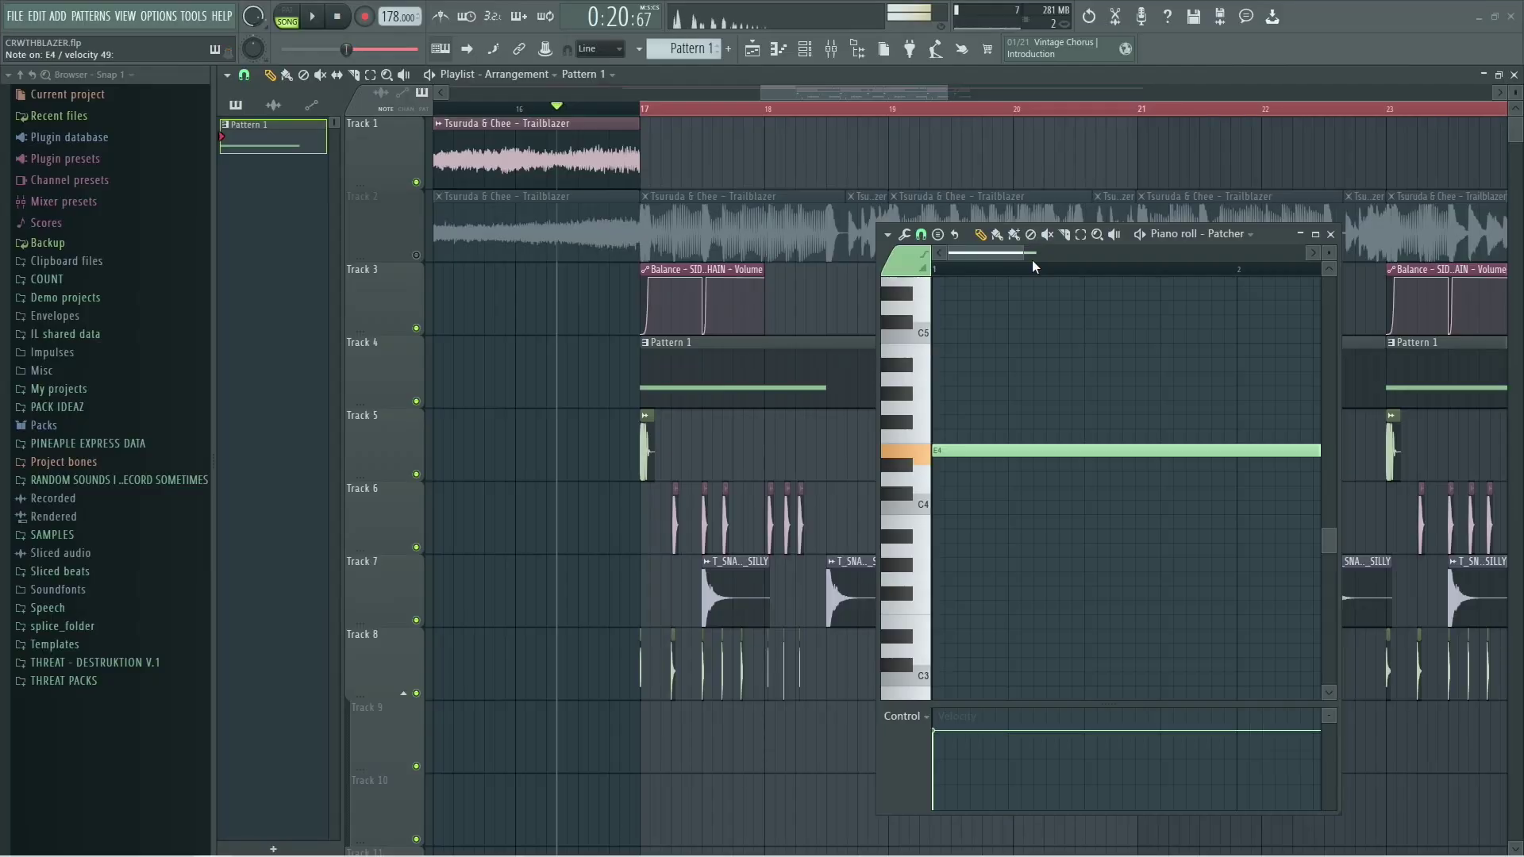
Step: Open the CRWTH BASS MAKER Patcher map and examine the oscillator settings of its SimSynth module
{"action": "left_click", "coordinate": [805, 54]}
{"action": "left_click_drag", "start_coordinate": [589, 379], "coordinate": [761, 189]}
{"action": "double_click", "coordinate": [830, 400]}
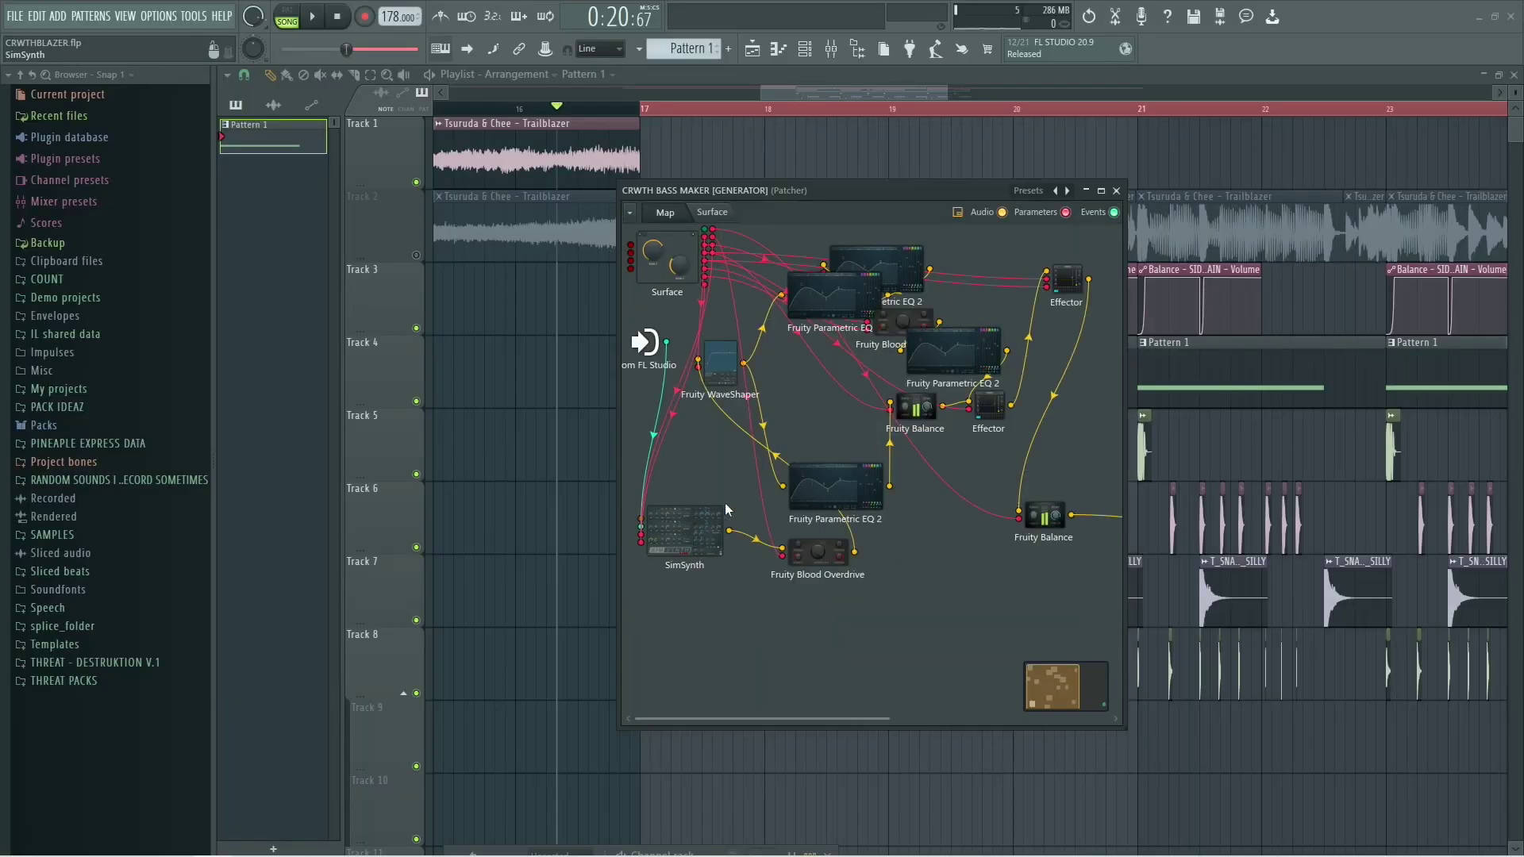
{"action": "left_click", "coordinate": [665, 546]}
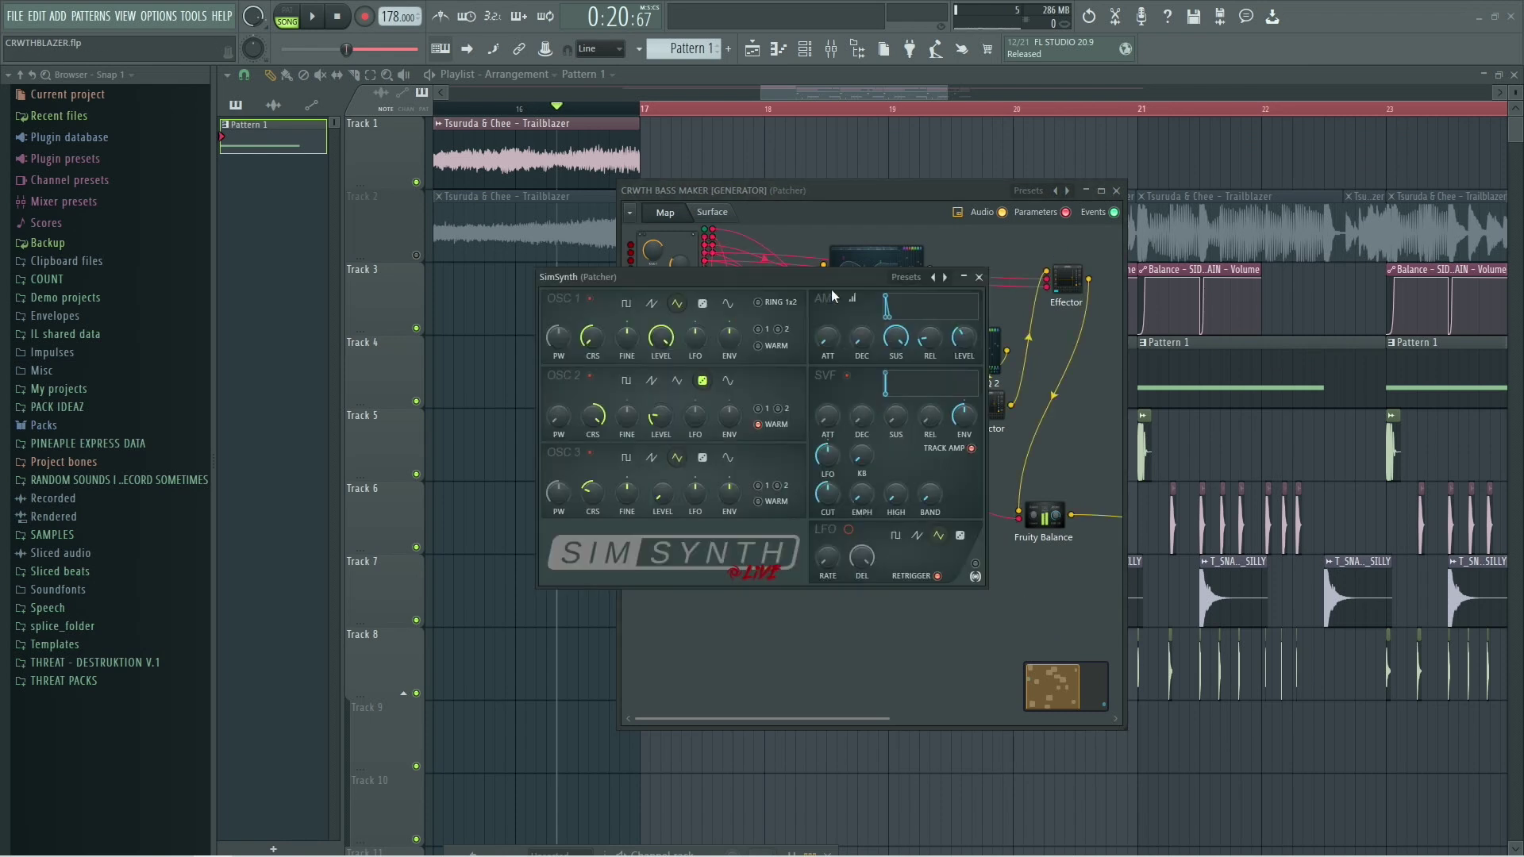
{"action": "left_click_drag", "start_coordinate": [686, 282], "coordinate": [695, 345]}
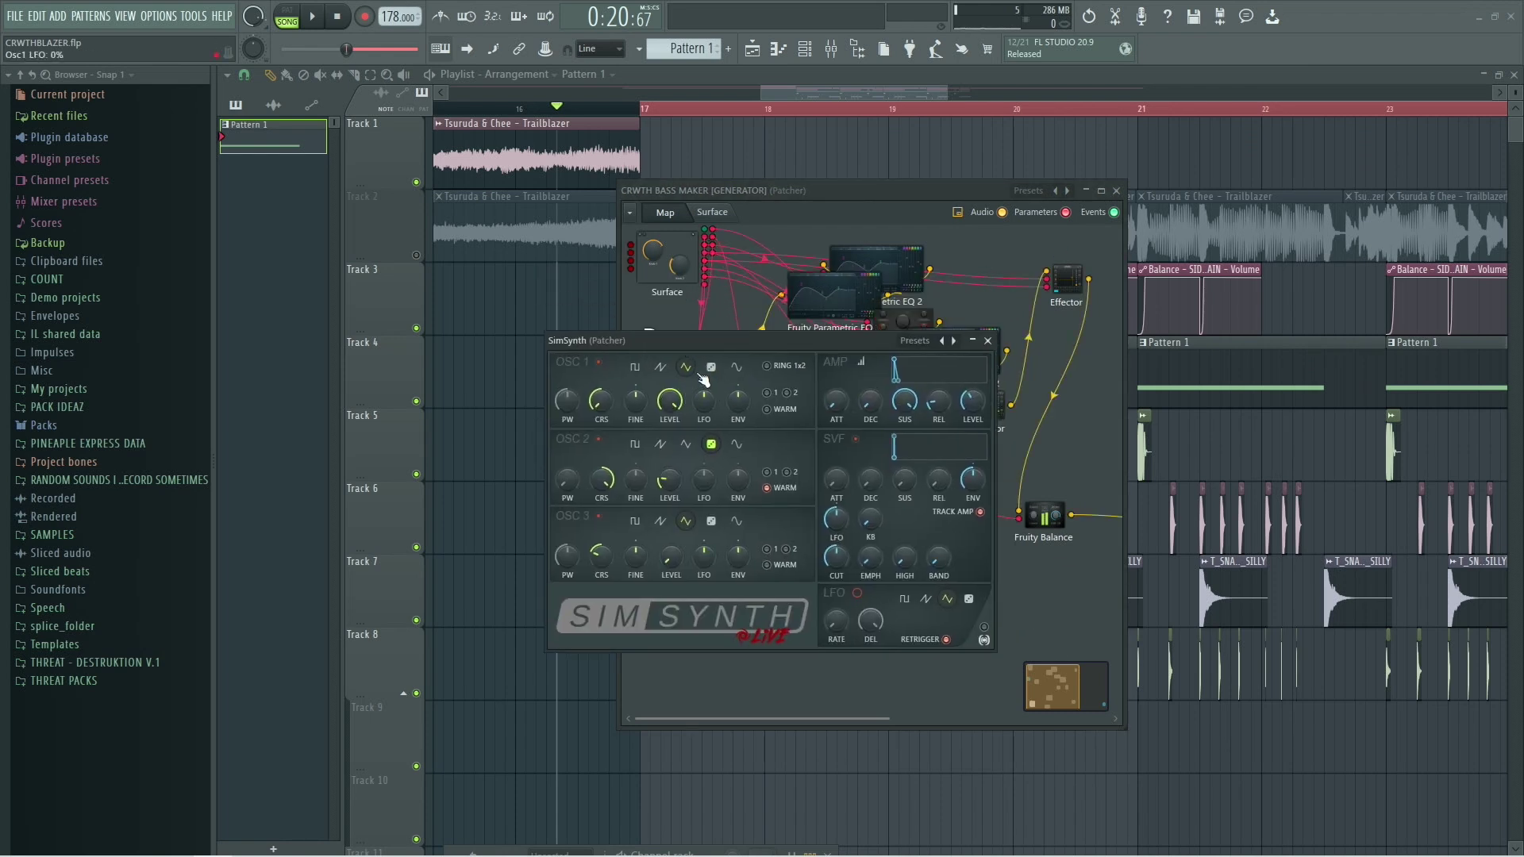
{"action": "left_click", "coordinate": [708, 447]}
{"action": "left_click_drag", "start_coordinate": [827, 341], "coordinate": [819, 386]}
{"action": "left_click", "coordinate": [979, 385]}
Step: Compare the bass generator's surface controls with the Fruity WaveShaper and Fruity Blood Overdrive modules in its map
{"action": "left_click", "coordinate": [711, 212]}
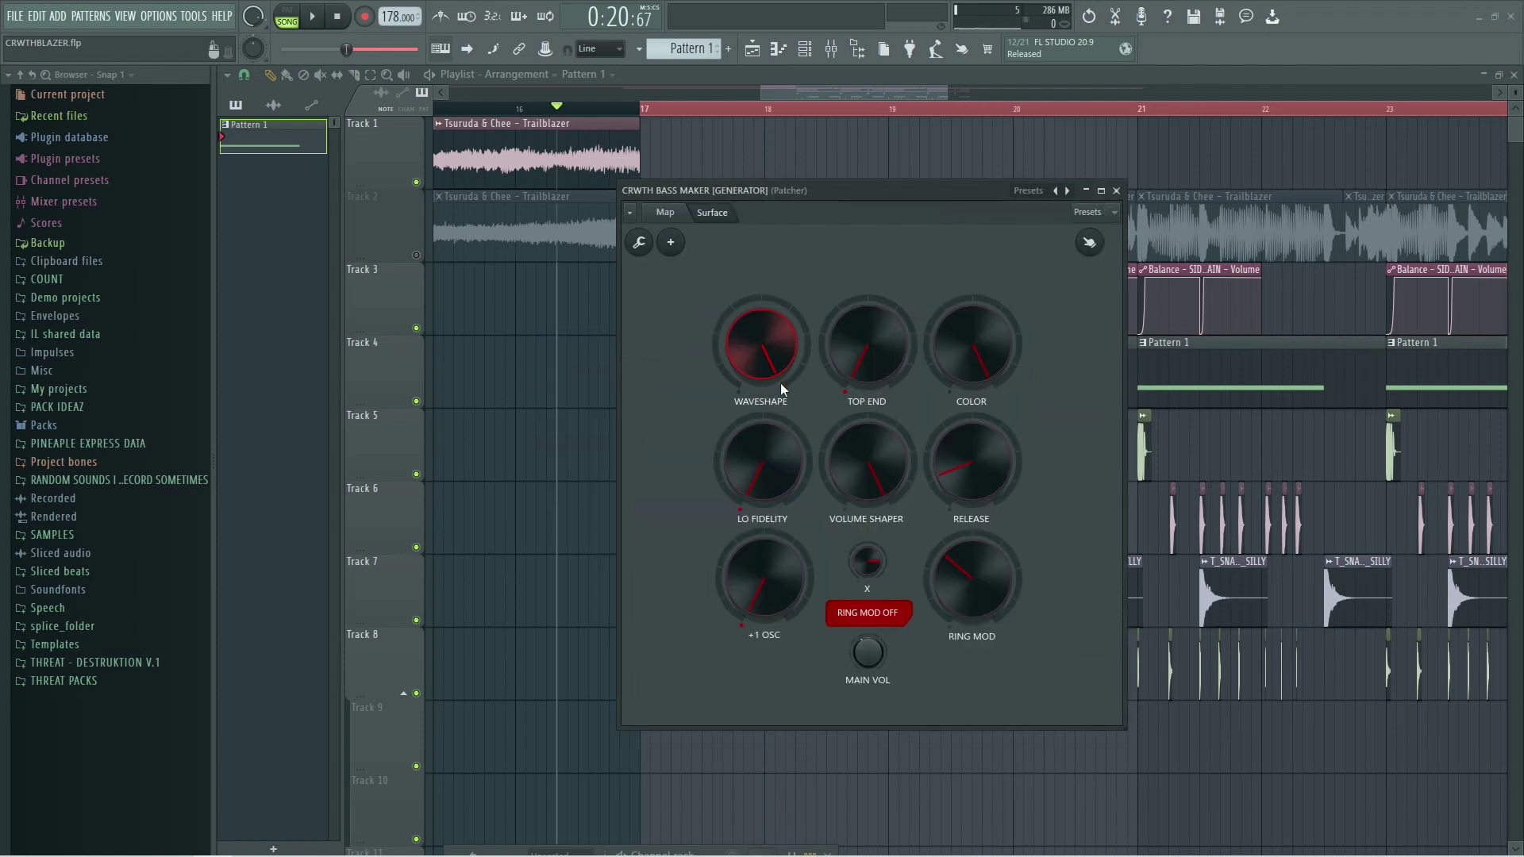
{"action": "left_click", "coordinate": [665, 216]}
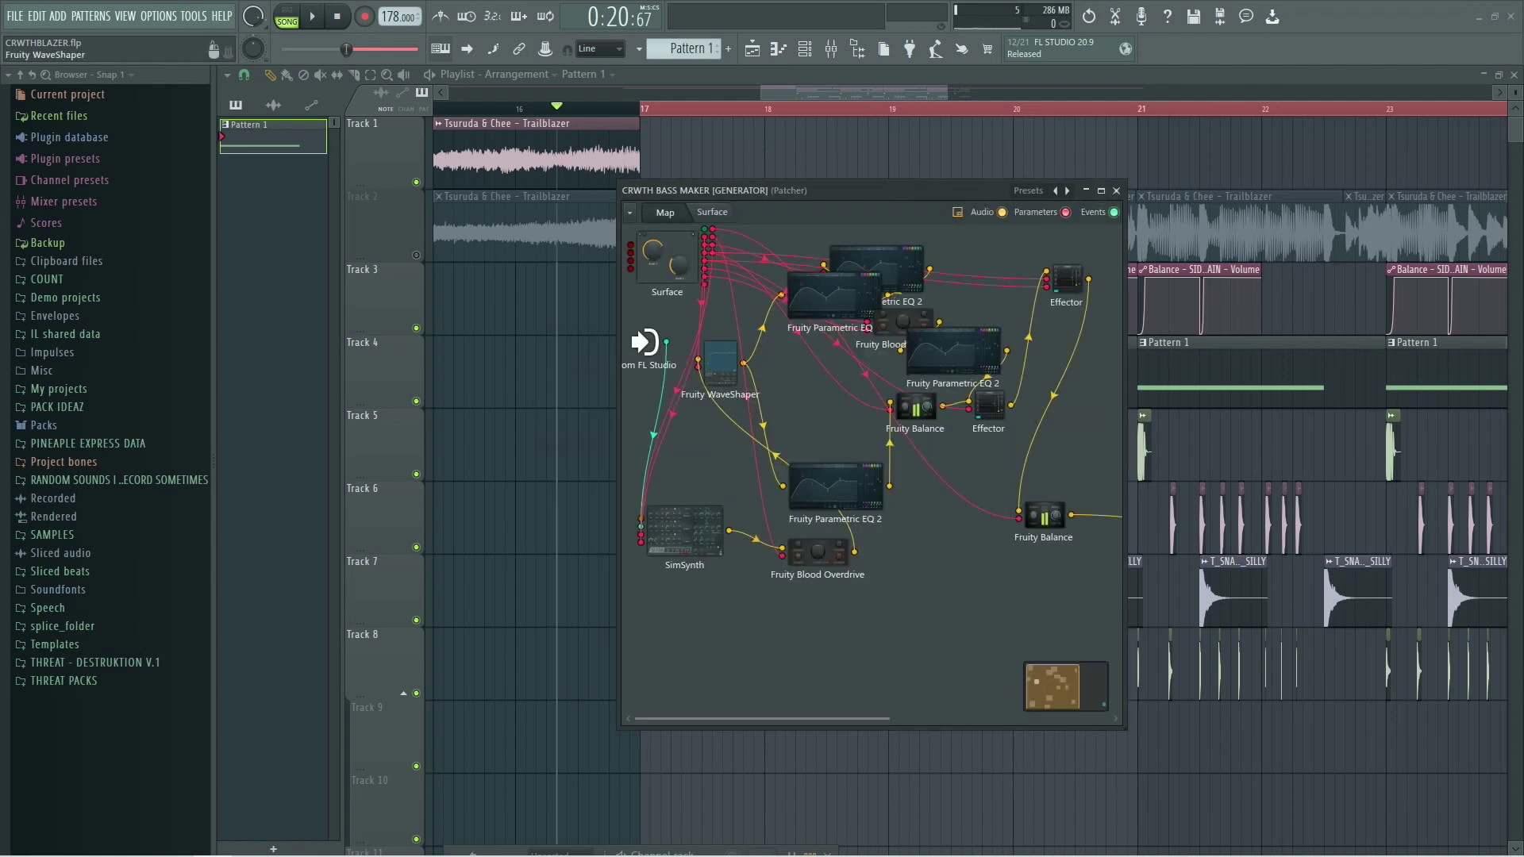
{"action": "left_click", "coordinate": [720, 363]}
{"action": "left_click", "coordinate": [712, 212]}
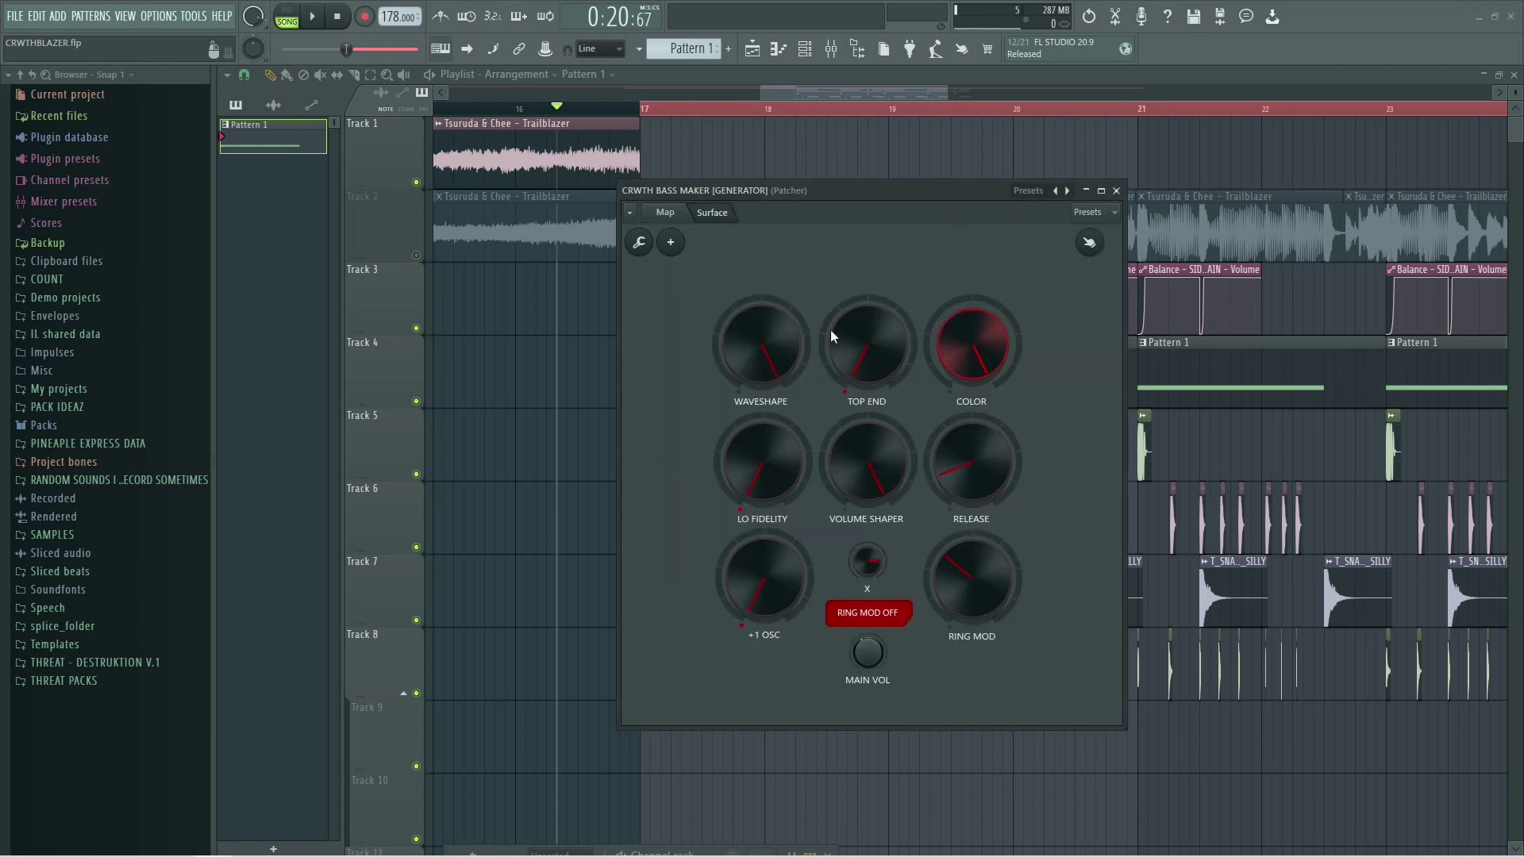
{"action": "left_click", "coordinate": [668, 213]}
{"action": "left_click", "coordinate": [894, 324]}
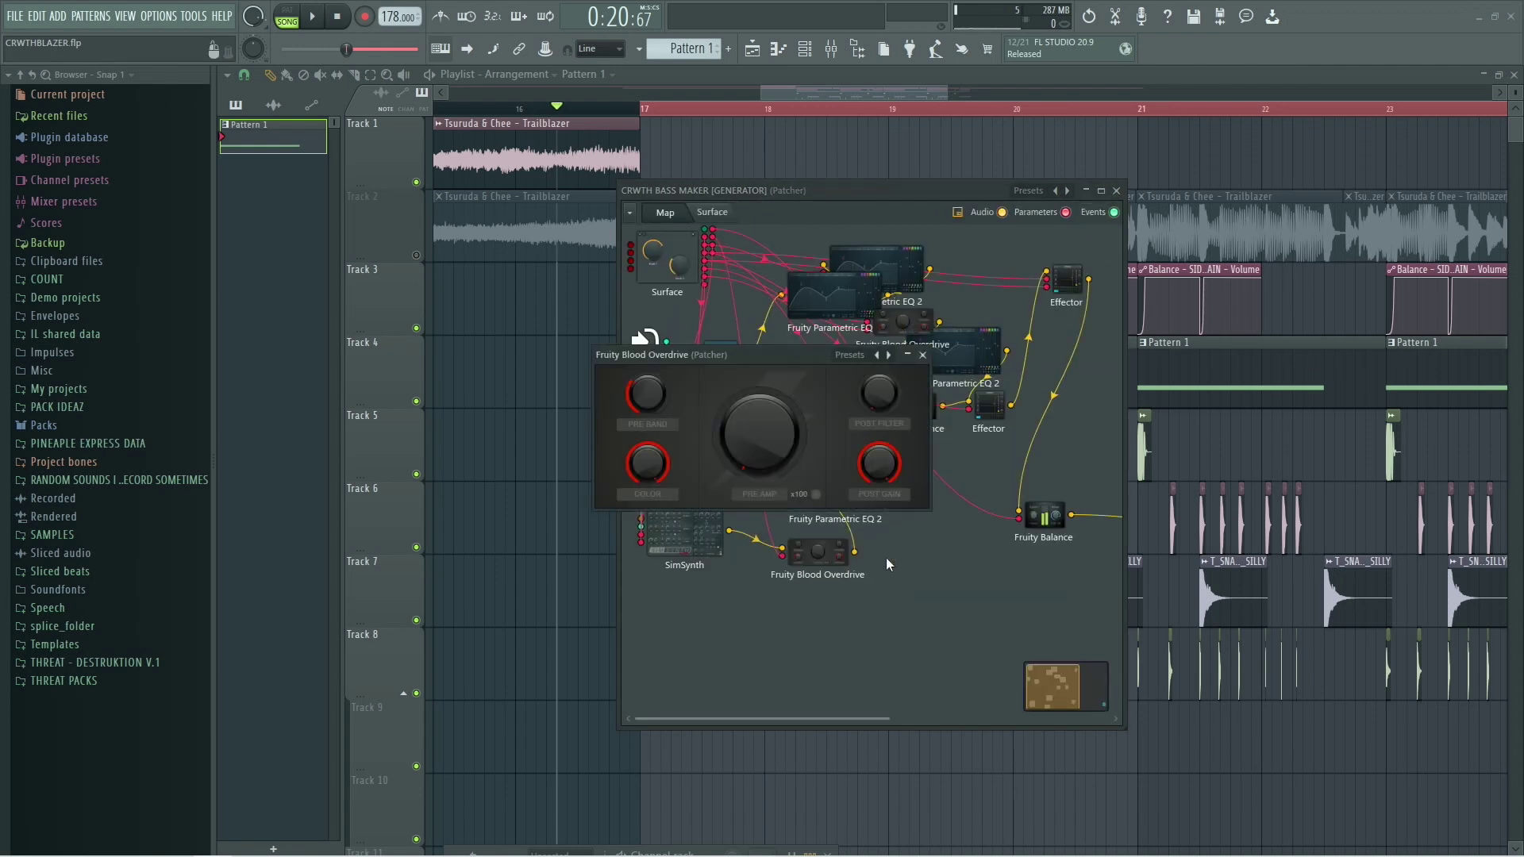
{"action": "left_click", "coordinate": [712, 212]}
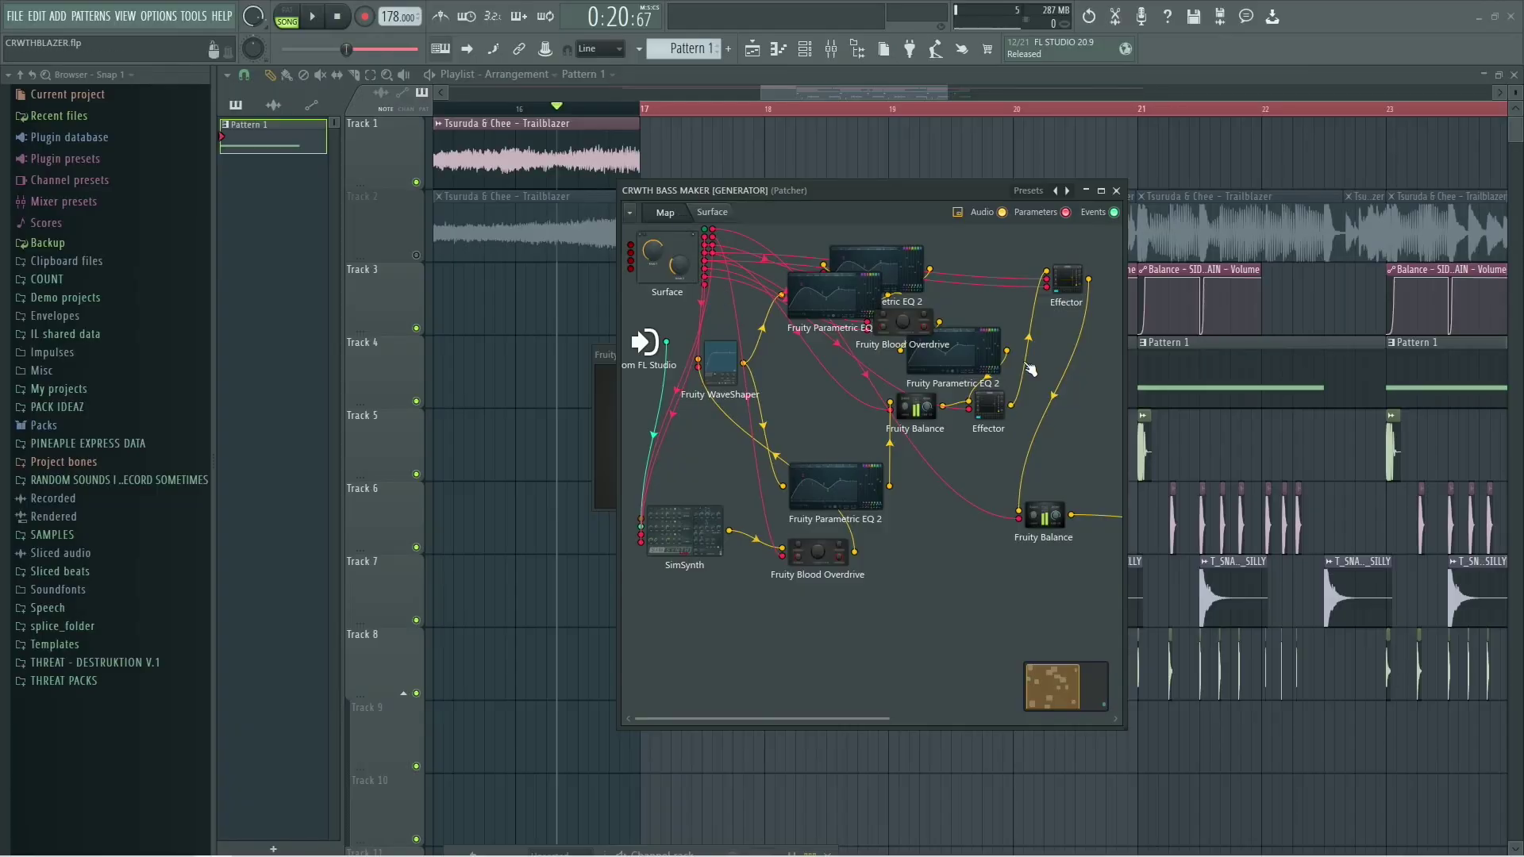
Step: Inspect the generator's Effector module, and view the map and surface of the BASS channel's Patcher effect
{"action": "double_click", "coordinate": [1065, 309]}
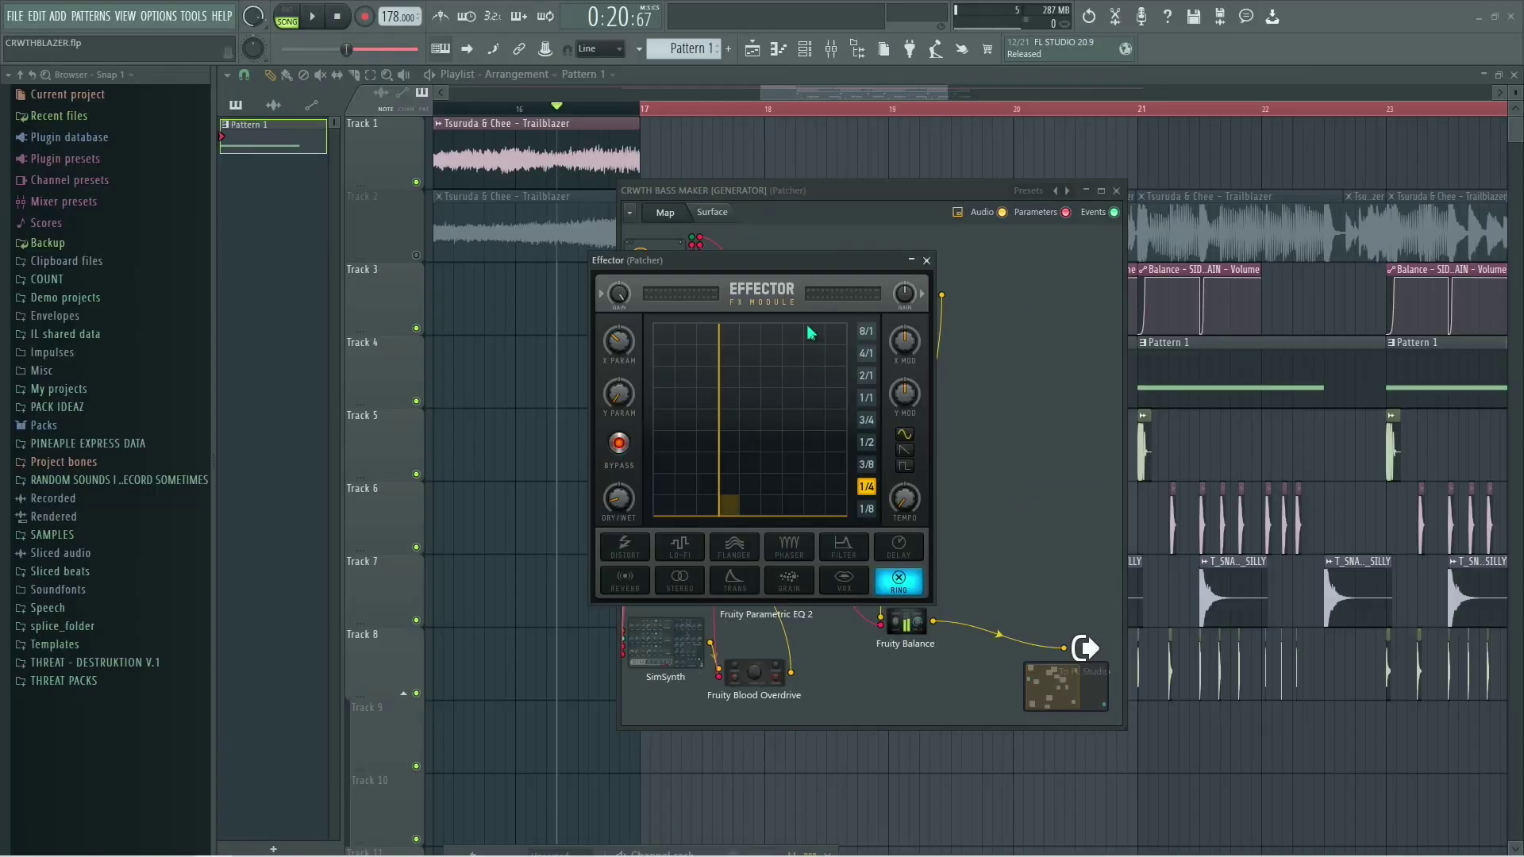
{"action": "key", "text": "c"}
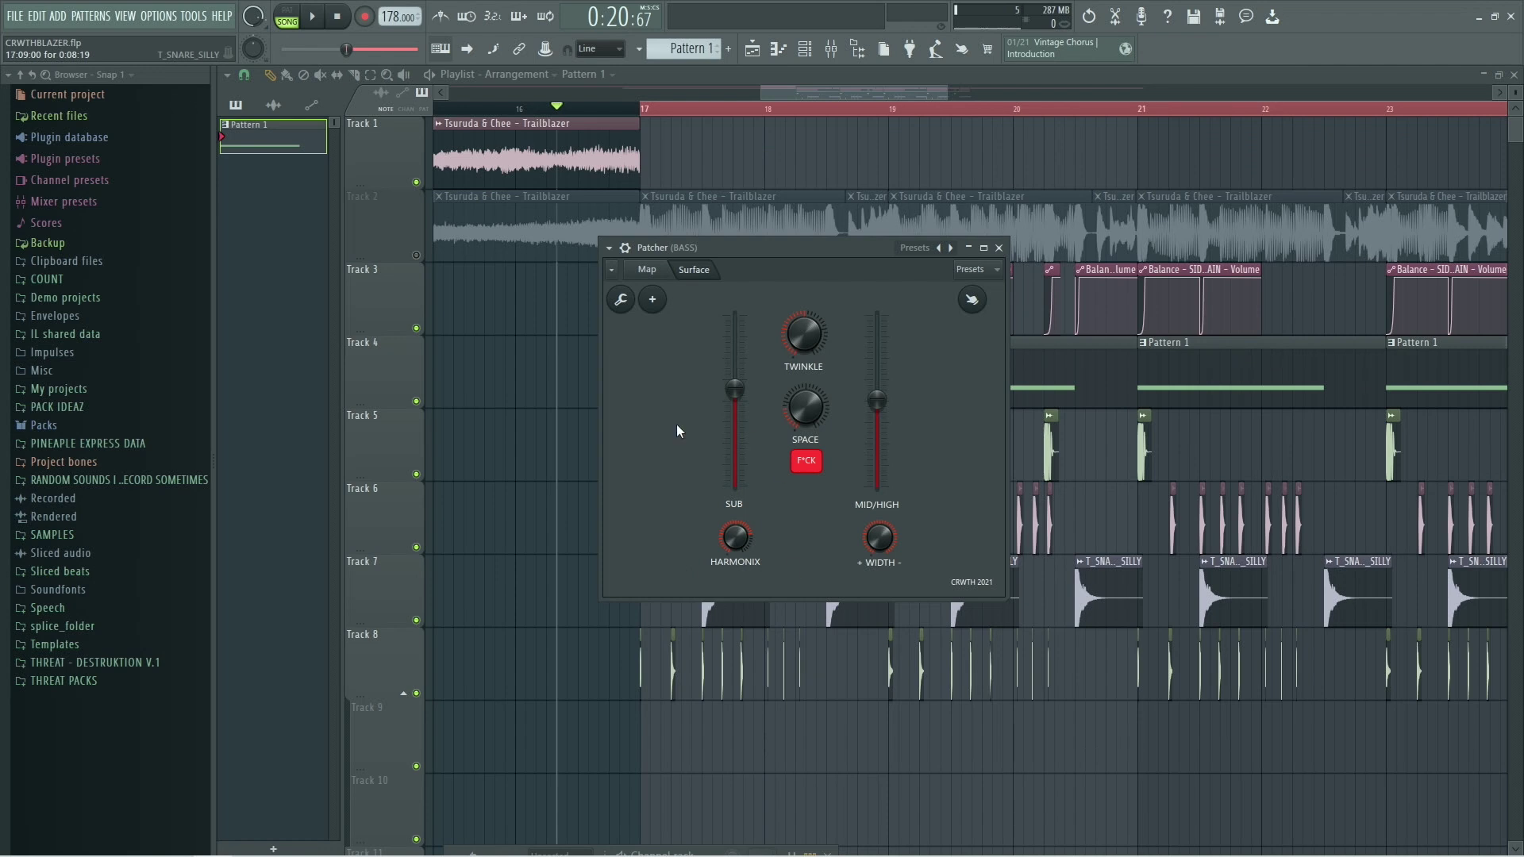
{"action": "left_click", "coordinate": [646, 270]}
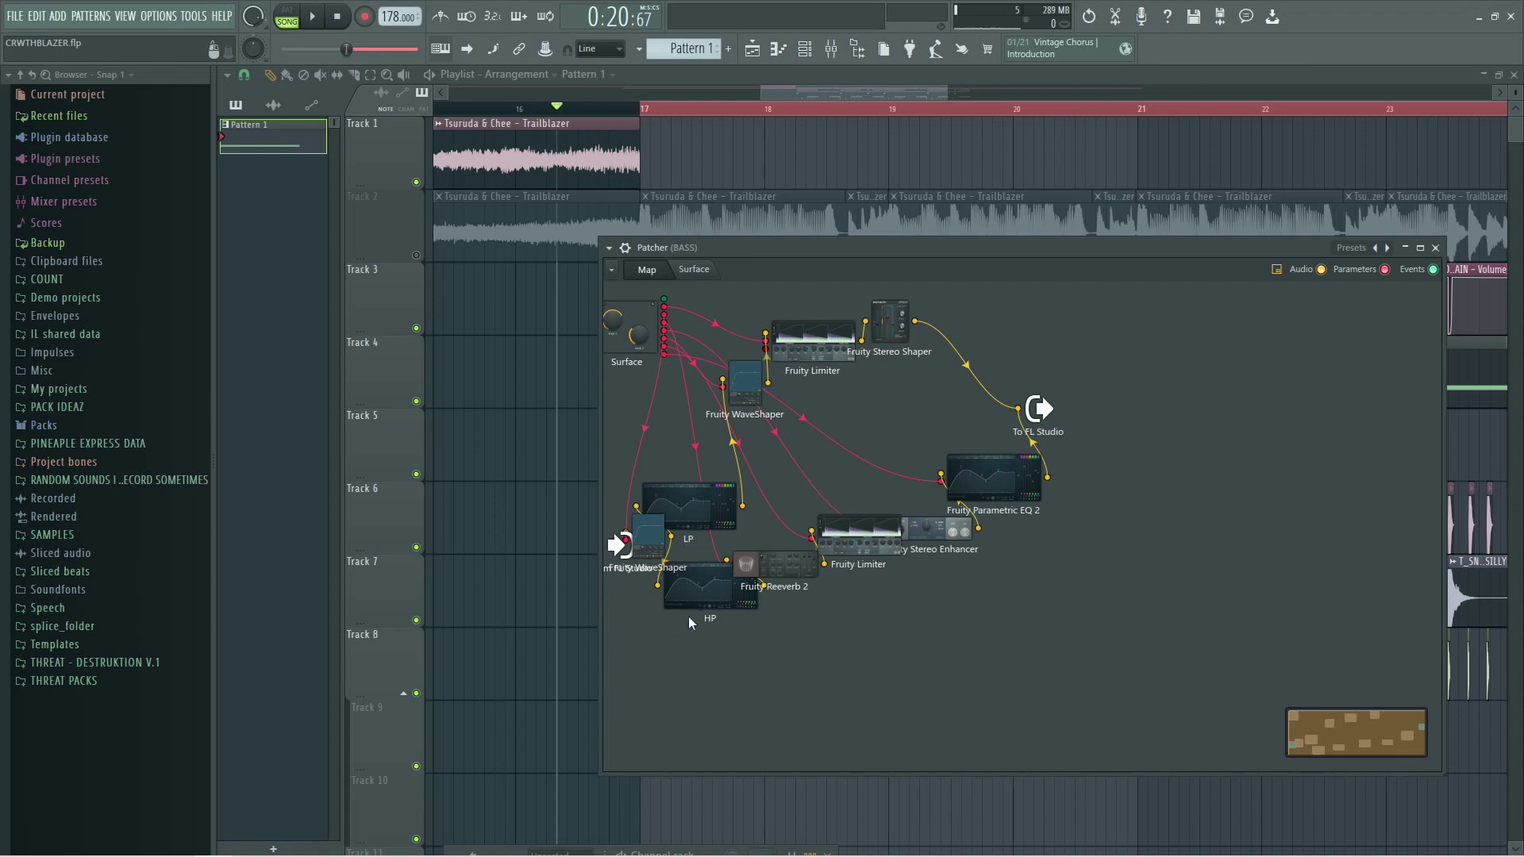
{"action": "left_click", "coordinate": [693, 269]}
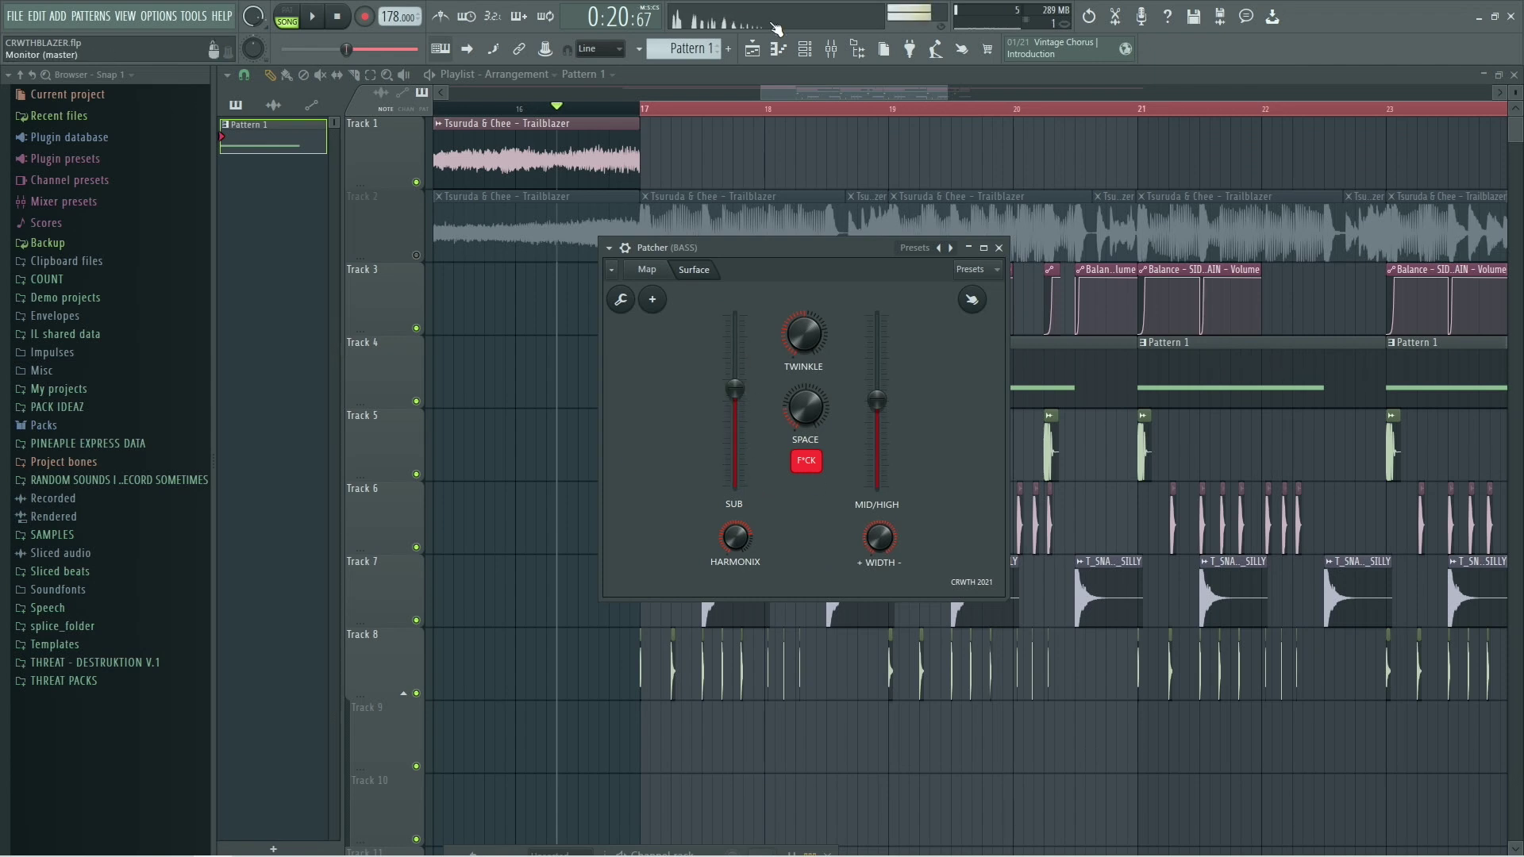
Step: Show the mixer alongside the BASS Patcher and lower the Patcher's SUB slider slightly
{"action": "left_click", "coordinate": [830, 49]}
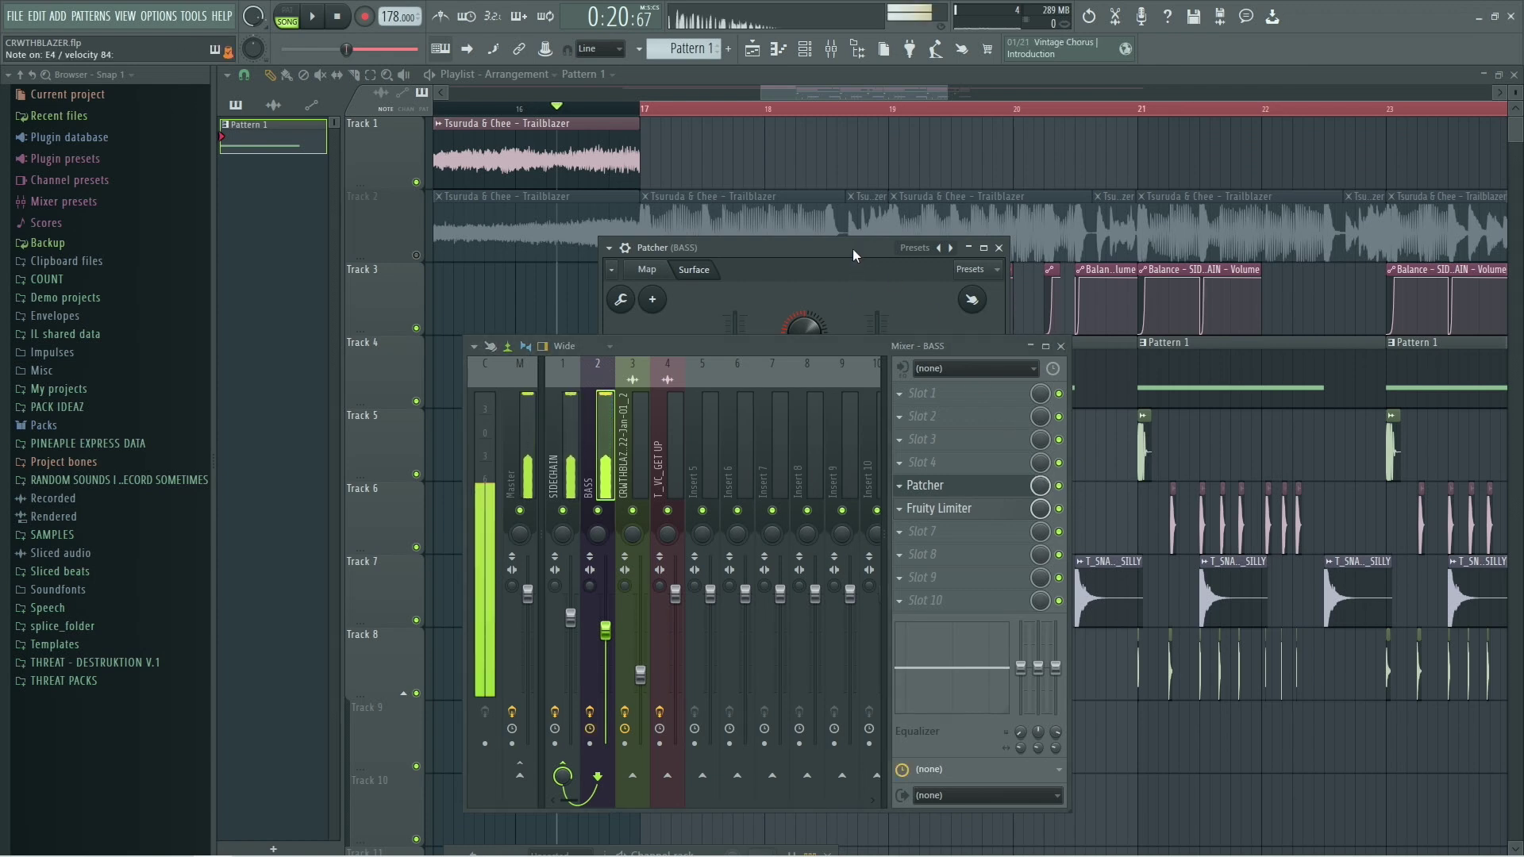
{"action": "left_click_drag", "start_coordinate": [858, 246], "coordinate": [1037, 175]}
{"action": "left_click_drag", "start_coordinate": [884, 375], "coordinate": [840, 480]}
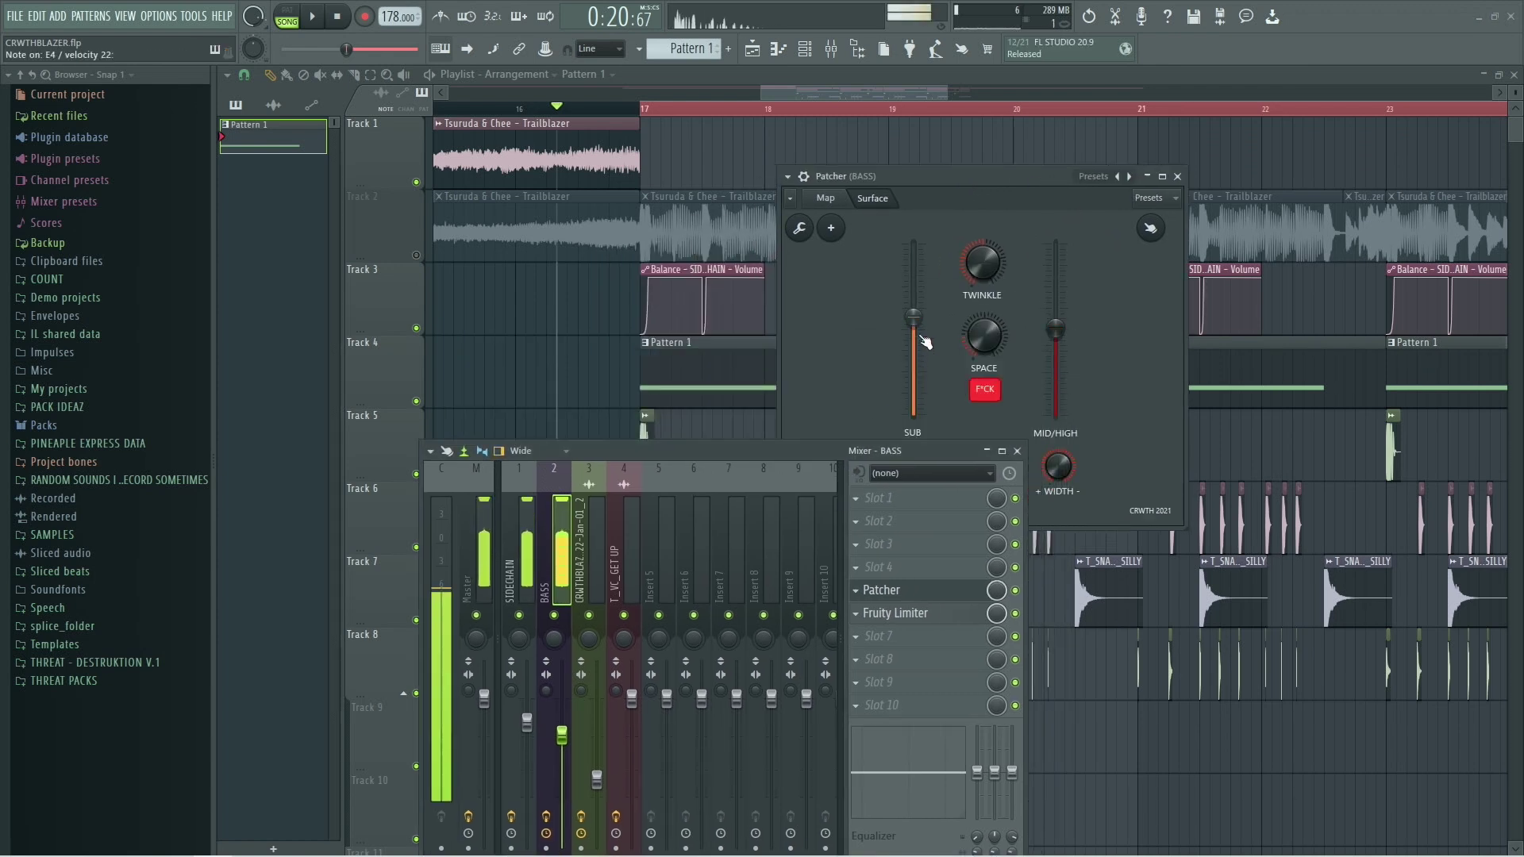
{"action": "mouse_move", "coordinate": [919, 320]}
{"action": "left_mouse_down"}
{"action": "mouse_move", "coordinate": [919, 343]}
{"action": "mouse_move", "coordinate": [920, 327]}
{"action": "left_mouse_up"}
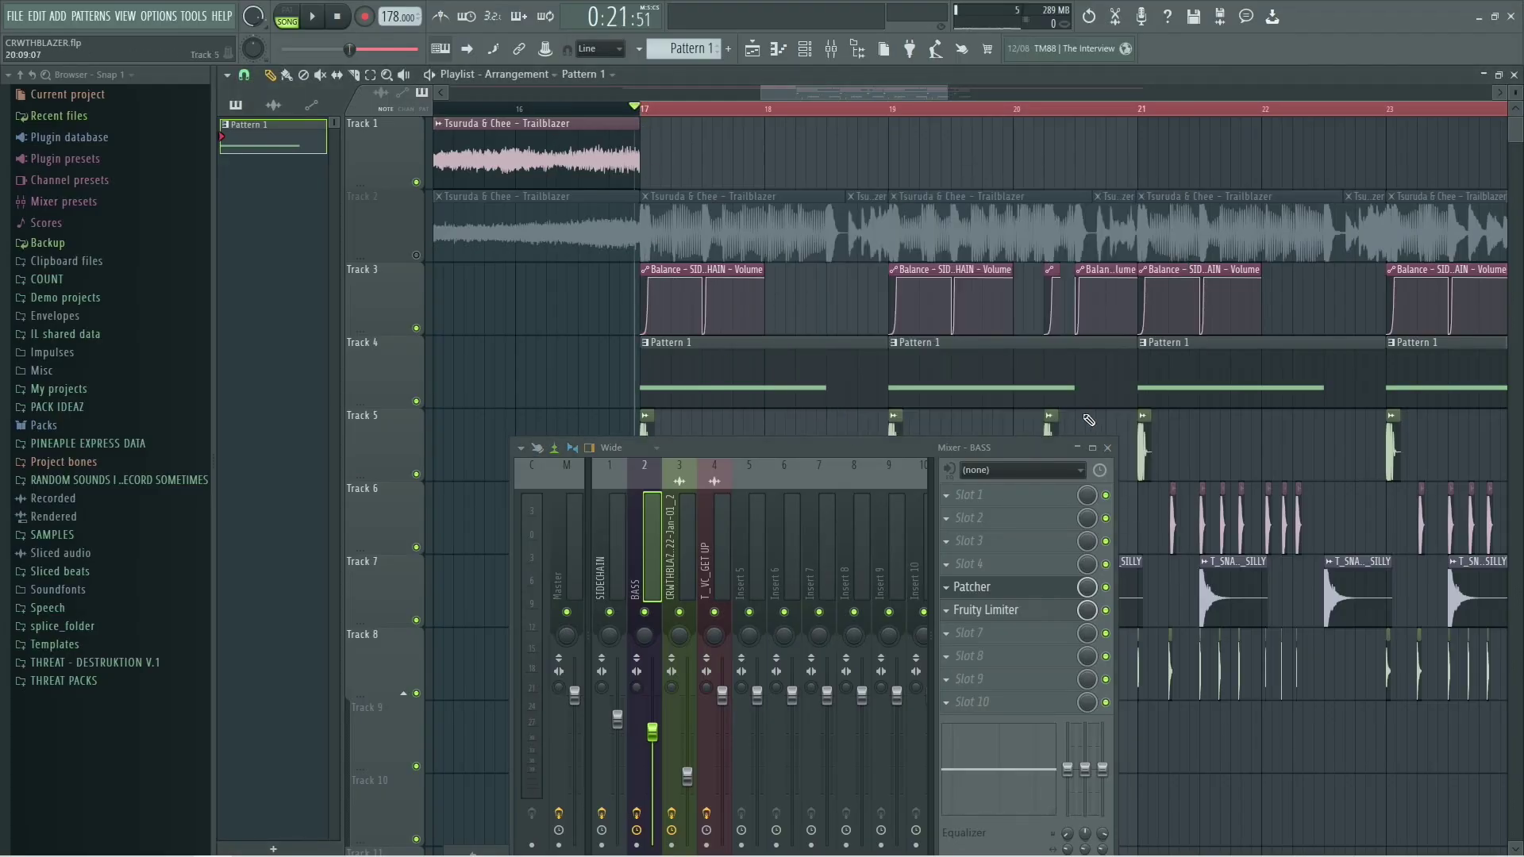
Step: Close the mixer and play the arrangement from bar 17
{"action": "left_click", "coordinate": [1107, 448]}
{"action": "key", "text": "space"}
{"action": "scroll", "coordinate": [592, 524], "scroll_direction": "up", "scroll_amount": 2, "text": "ctrl"}
{"action": "scroll", "coordinate": [763, 515], "scroll_direction": "down", "scroll_amount": 2, "text": "ctrl"}
{"action": "scroll", "coordinate": [1064, 494], "scroll_direction": "down", "scroll_amount": 1, "text": "alt"}
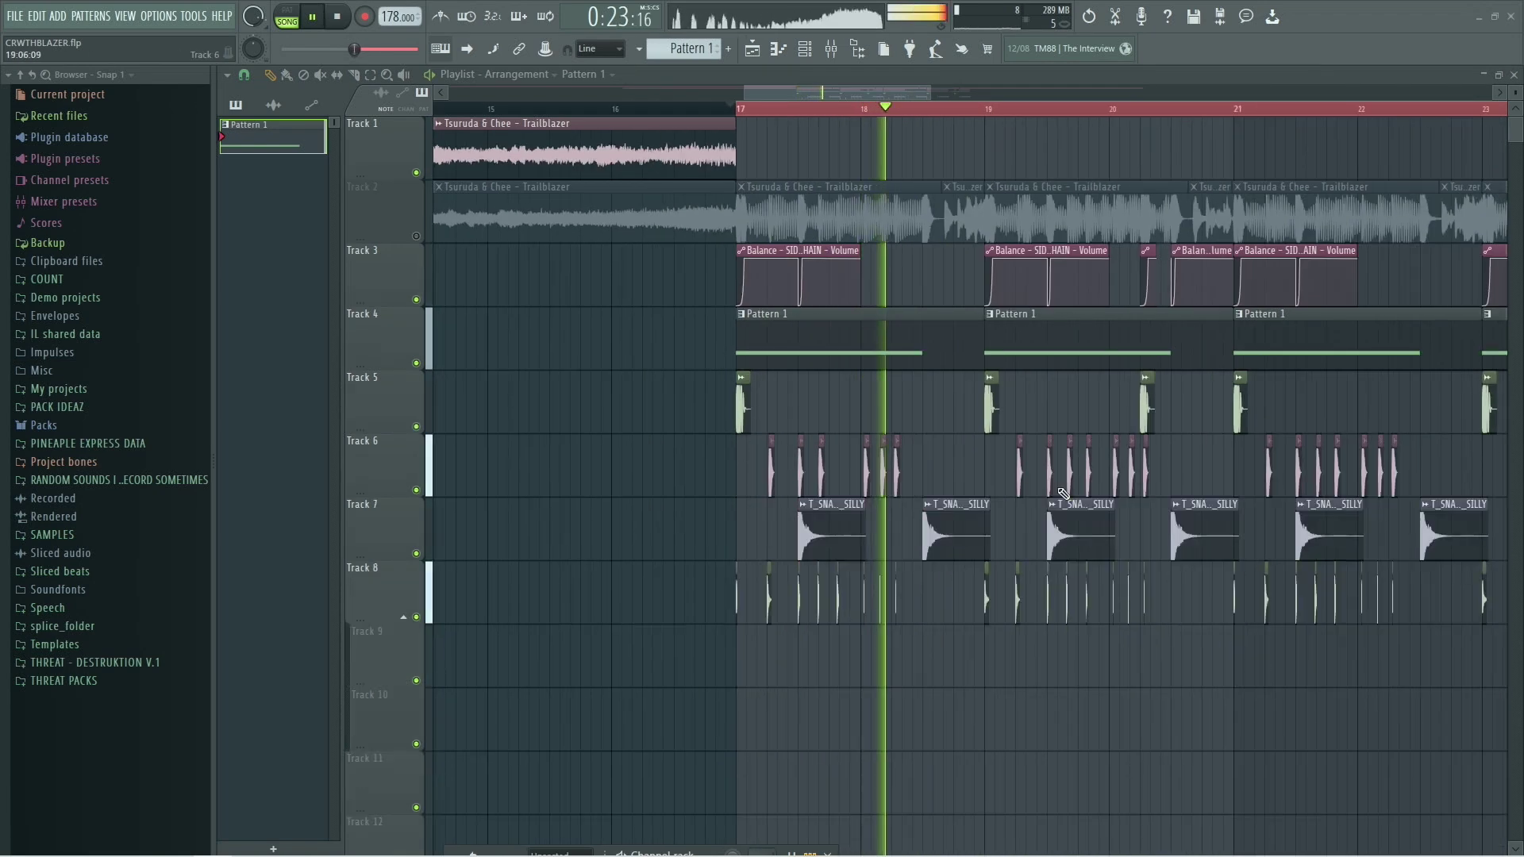
{"action": "scroll", "coordinate": [1063, 494], "scroll_direction": "up", "scroll_amount": 2}
{"action": "key", "text": "space"}
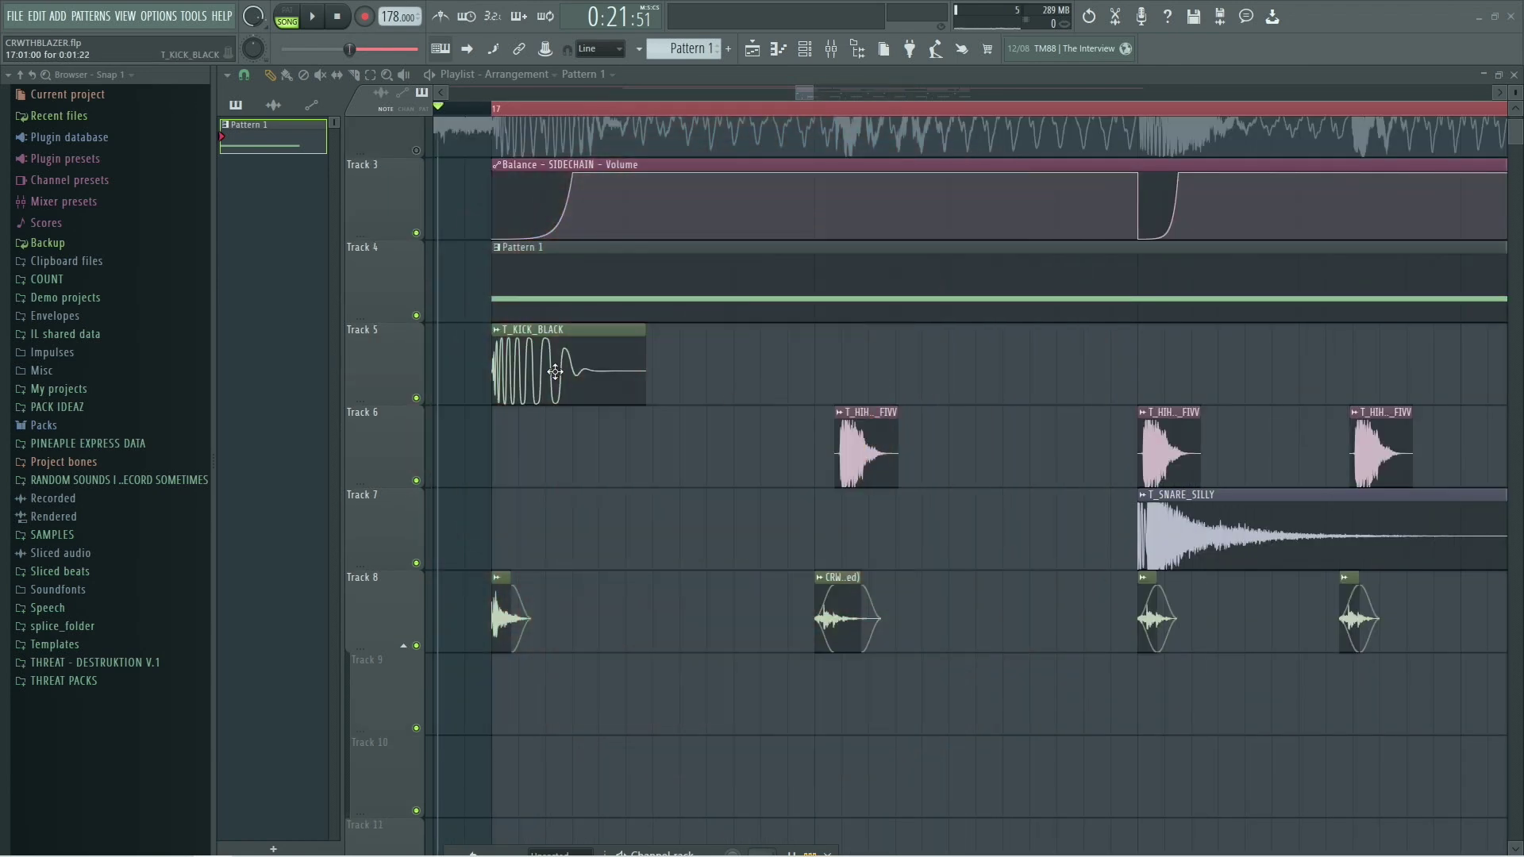
Step: Place the playhead just before the first T_SNARE_SILLY clip and audition that hit in short repeated plays
{"action": "scroll", "coordinate": [1073, 506], "scroll_direction": "down", "scroll_amount": 2}
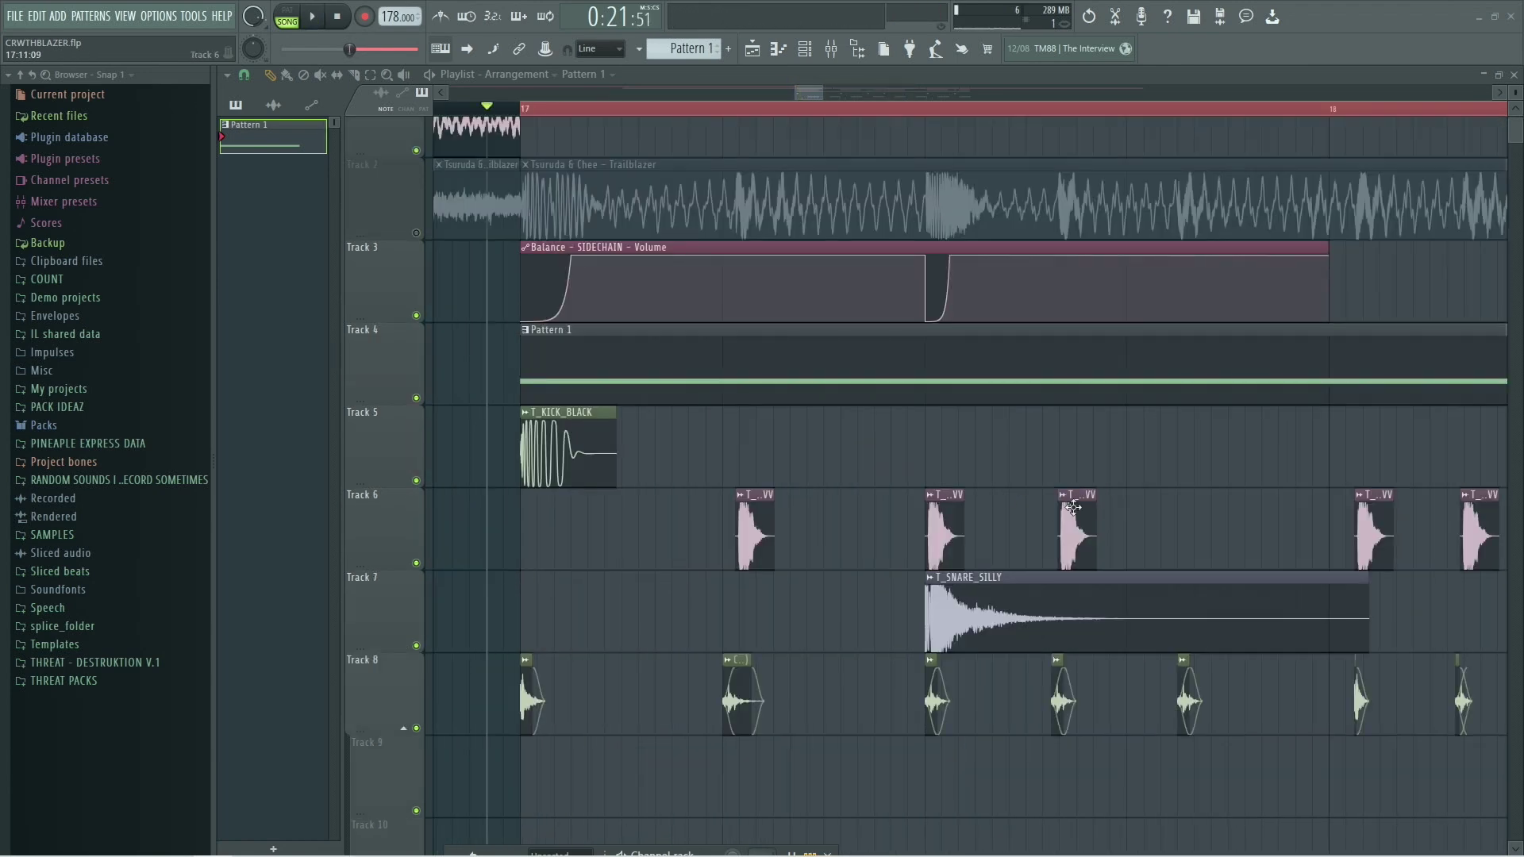
{"action": "left_click", "coordinate": [907, 107]}
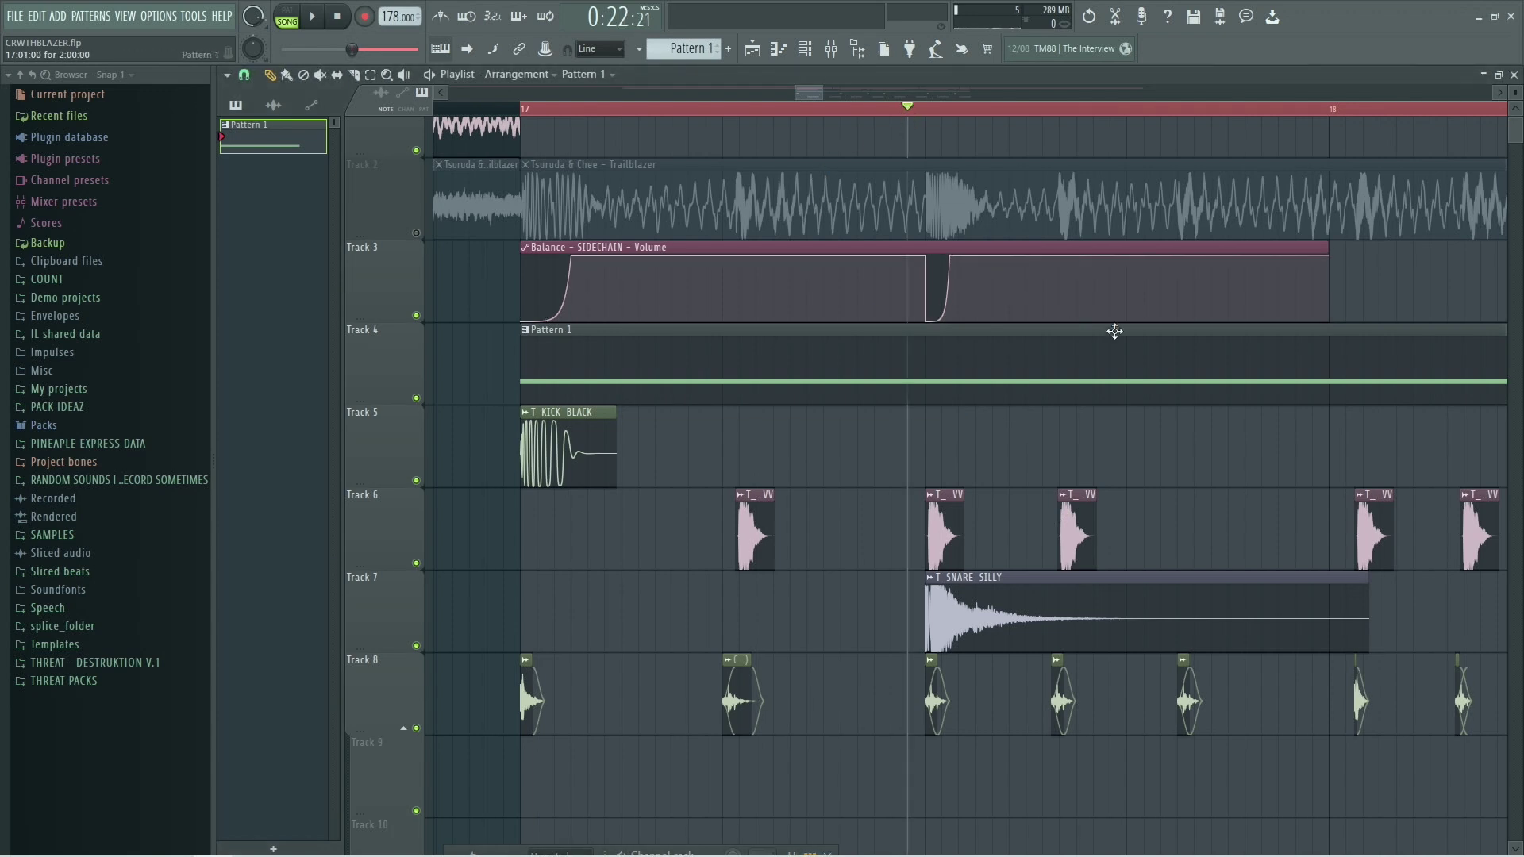
{"action": "key", "text": "space"}
{"action": "key", "text": "space"}
{"action": "key", "text": "space"}
{"action": "key", "text": "space"}
{"action": "key", "text": "space"}
{"action": "key", "text": "space"}
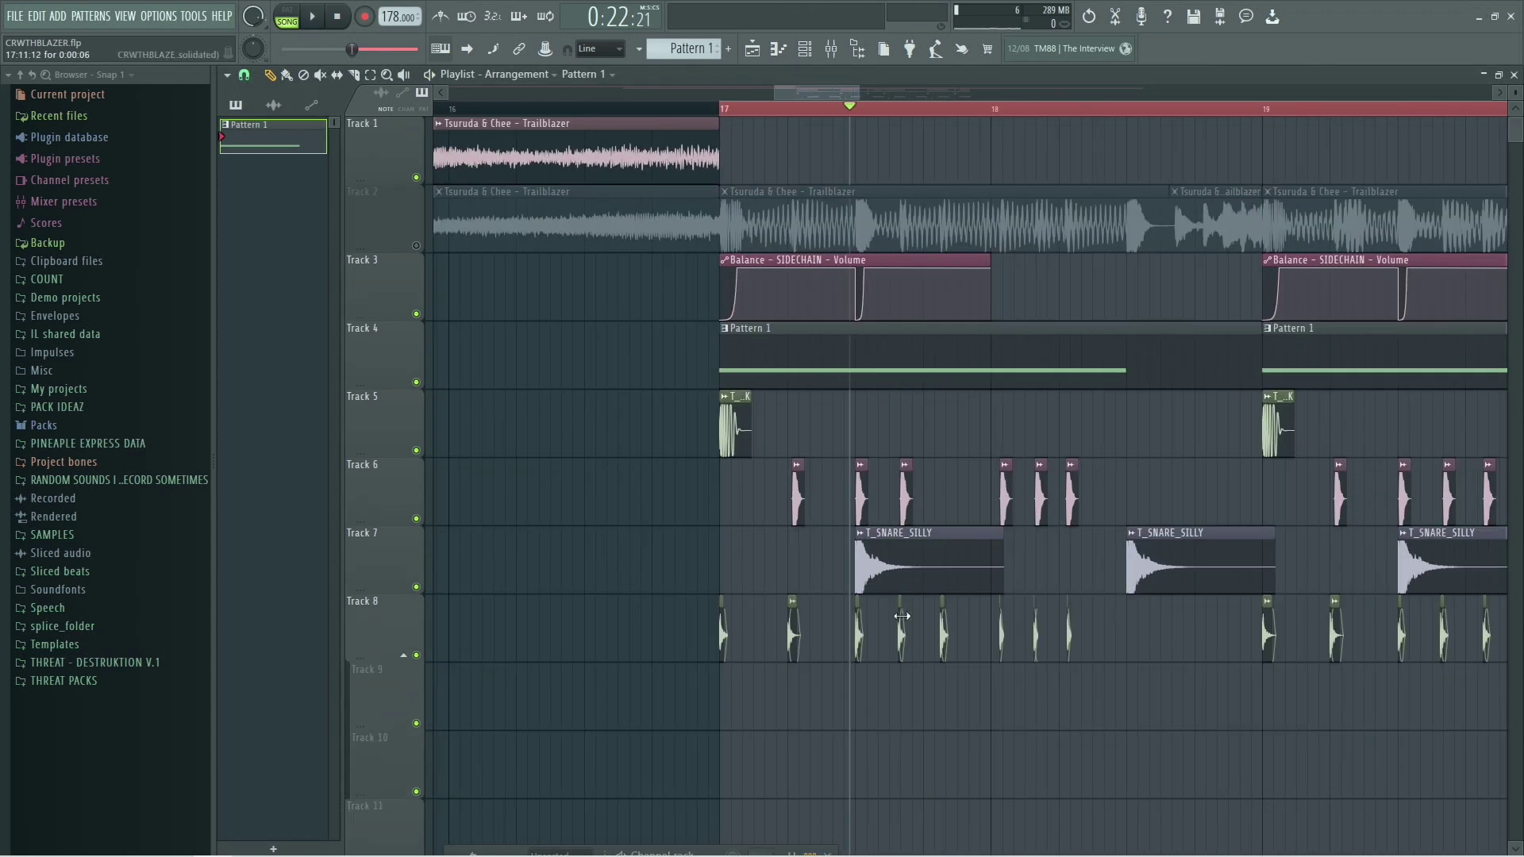
{"action": "scroll", "coordinate": [881, 647], "scroll_direction": "up", "scroll_amount": 4}
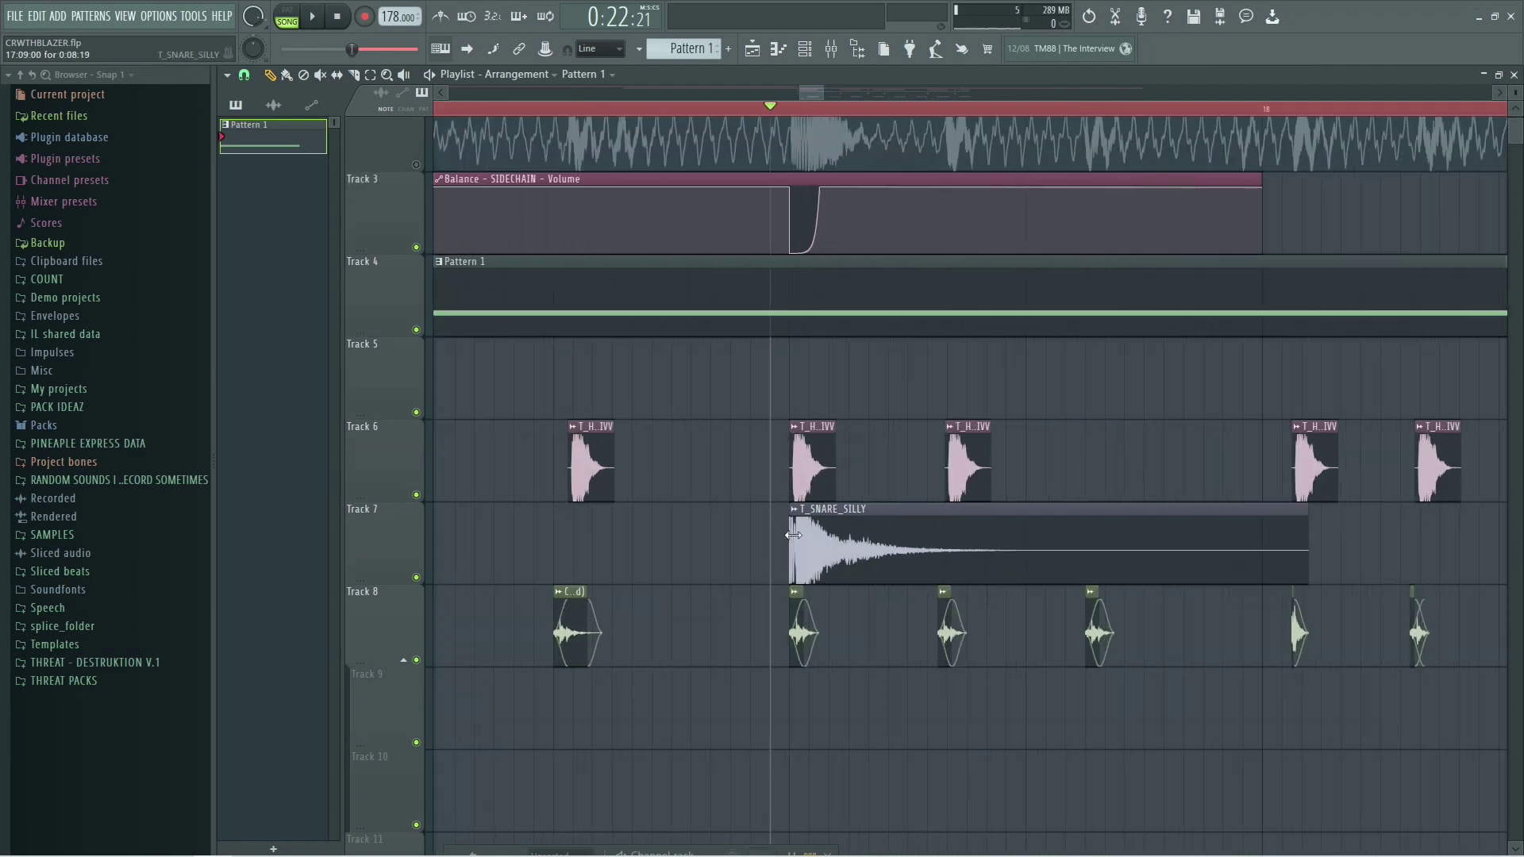
Step: Examine the effect chain on the consolidated Track 8 percussion's mixer channel, from FX through Fruity Limiter, and close the mixer
{"action": "double_click", "coordinate": [781, 652]}
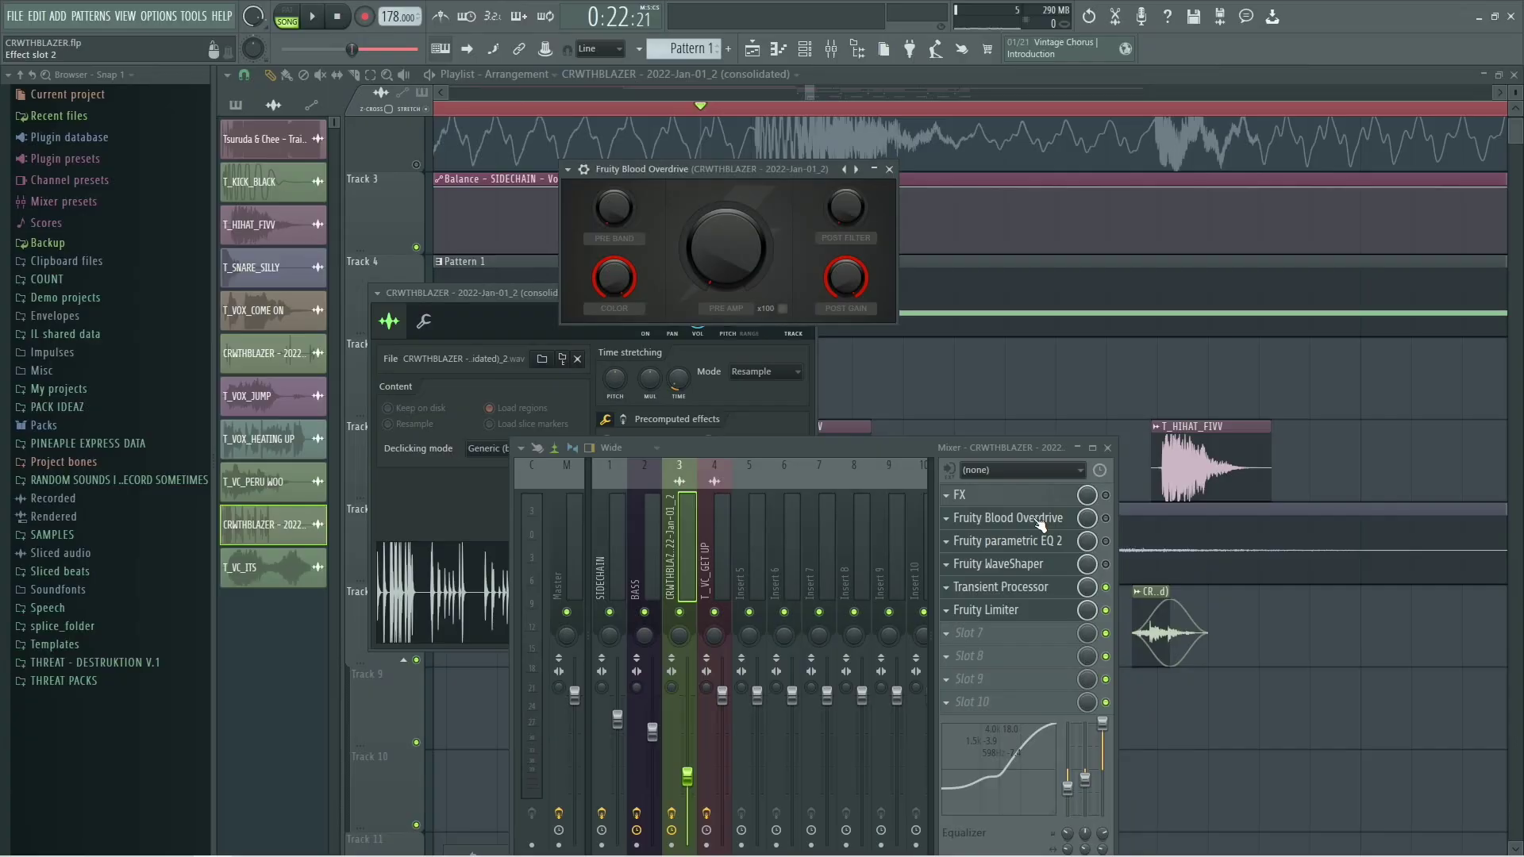
{"action": "left_click", "coordinate": [1035, 504]}
{"action": "left_click", "coordinate": [1017, 544]}
{"action": "left_click", "coordinate": [1016, 548]}
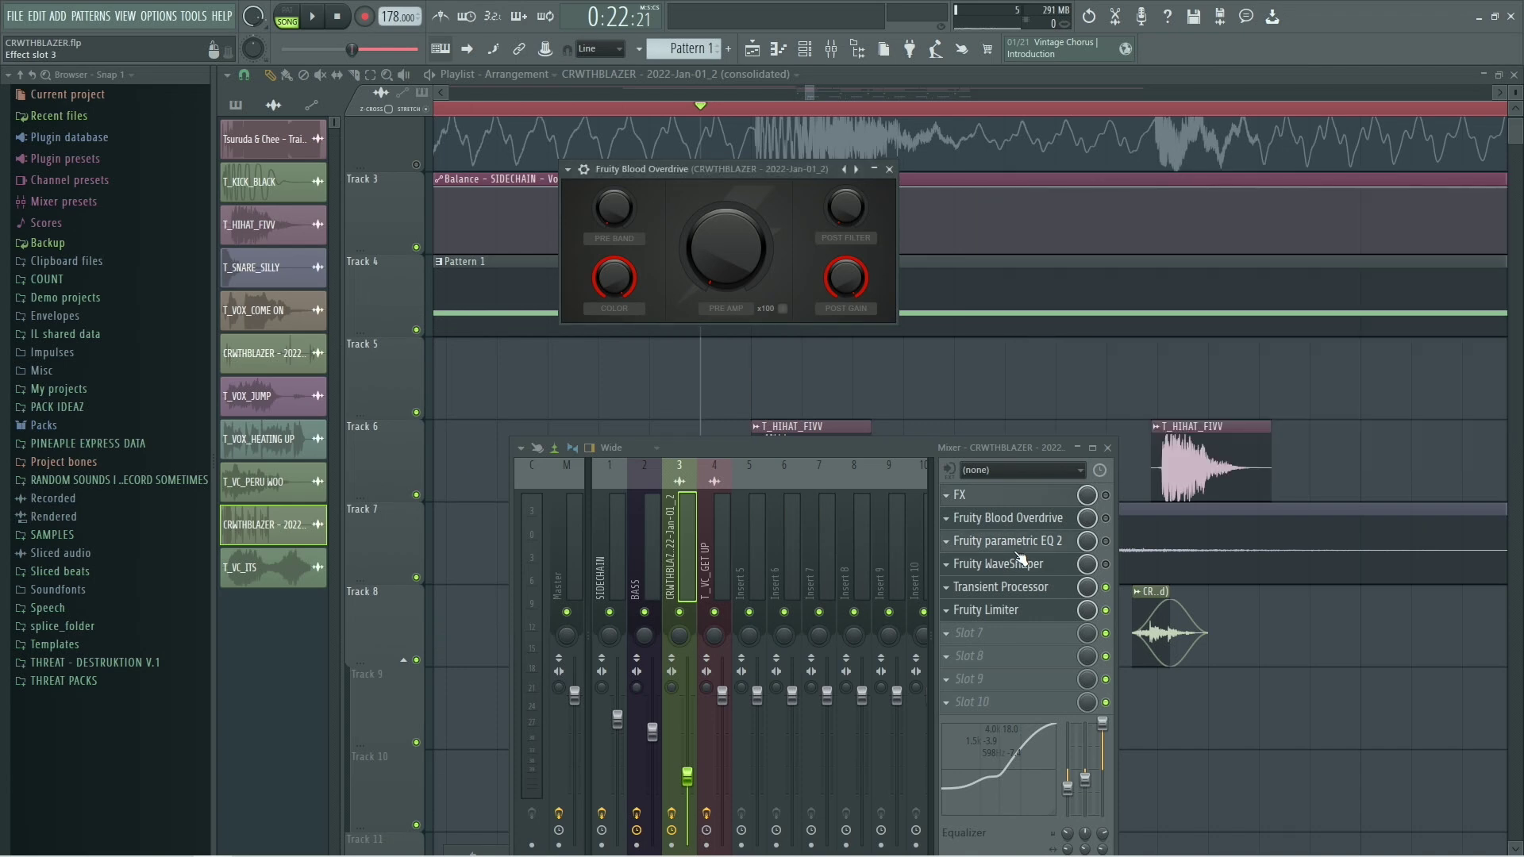
{"action": "left_click", "coordinate": [1011, 564]}
{"action": "left_click", "coordinate": [1002, 587]}
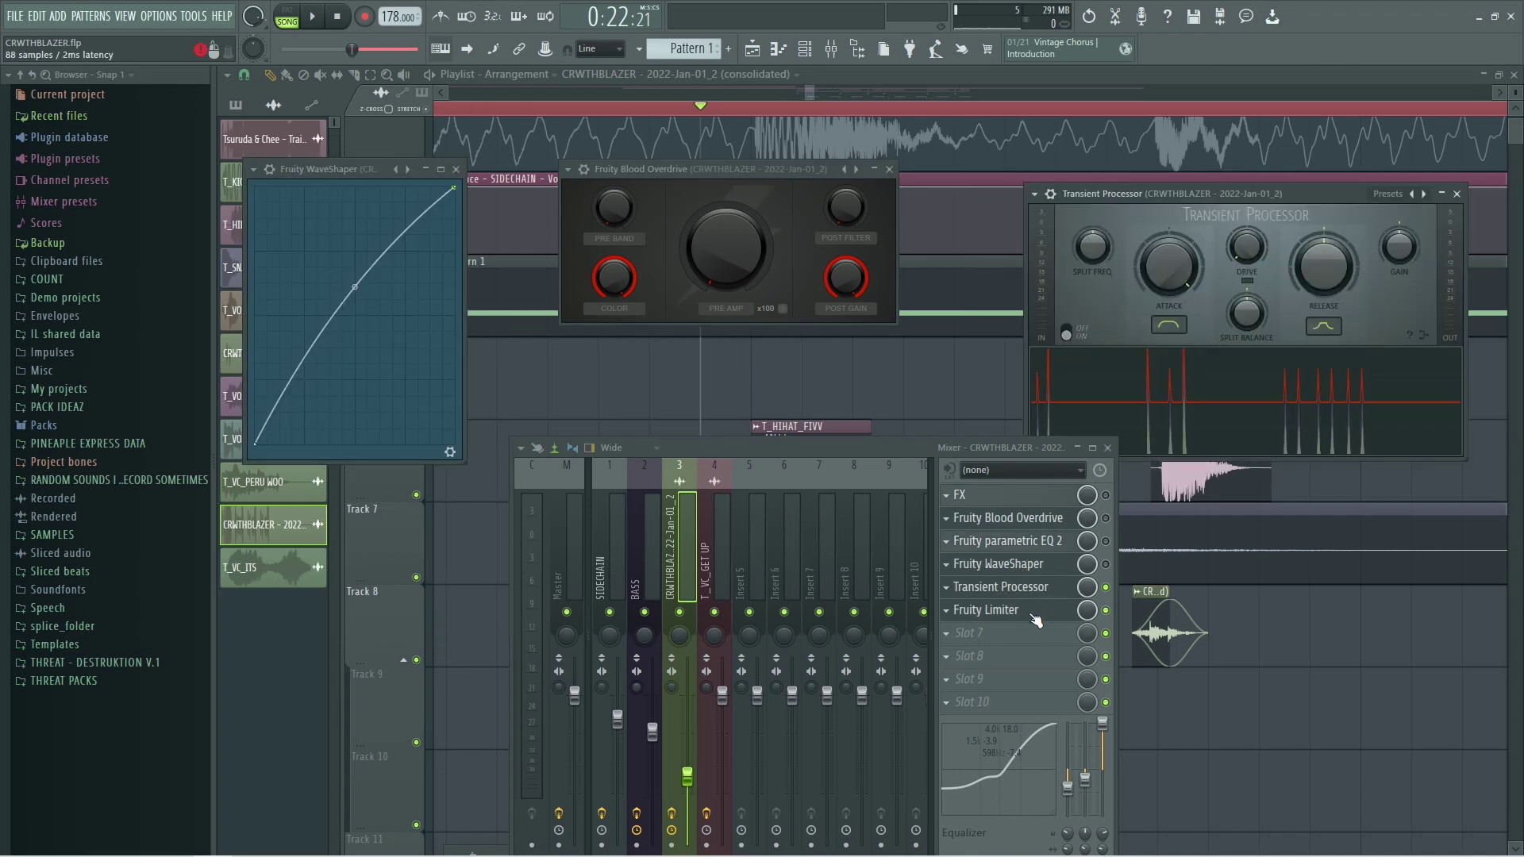
{"action": "left_click", "coordinate": [1030, 614]}
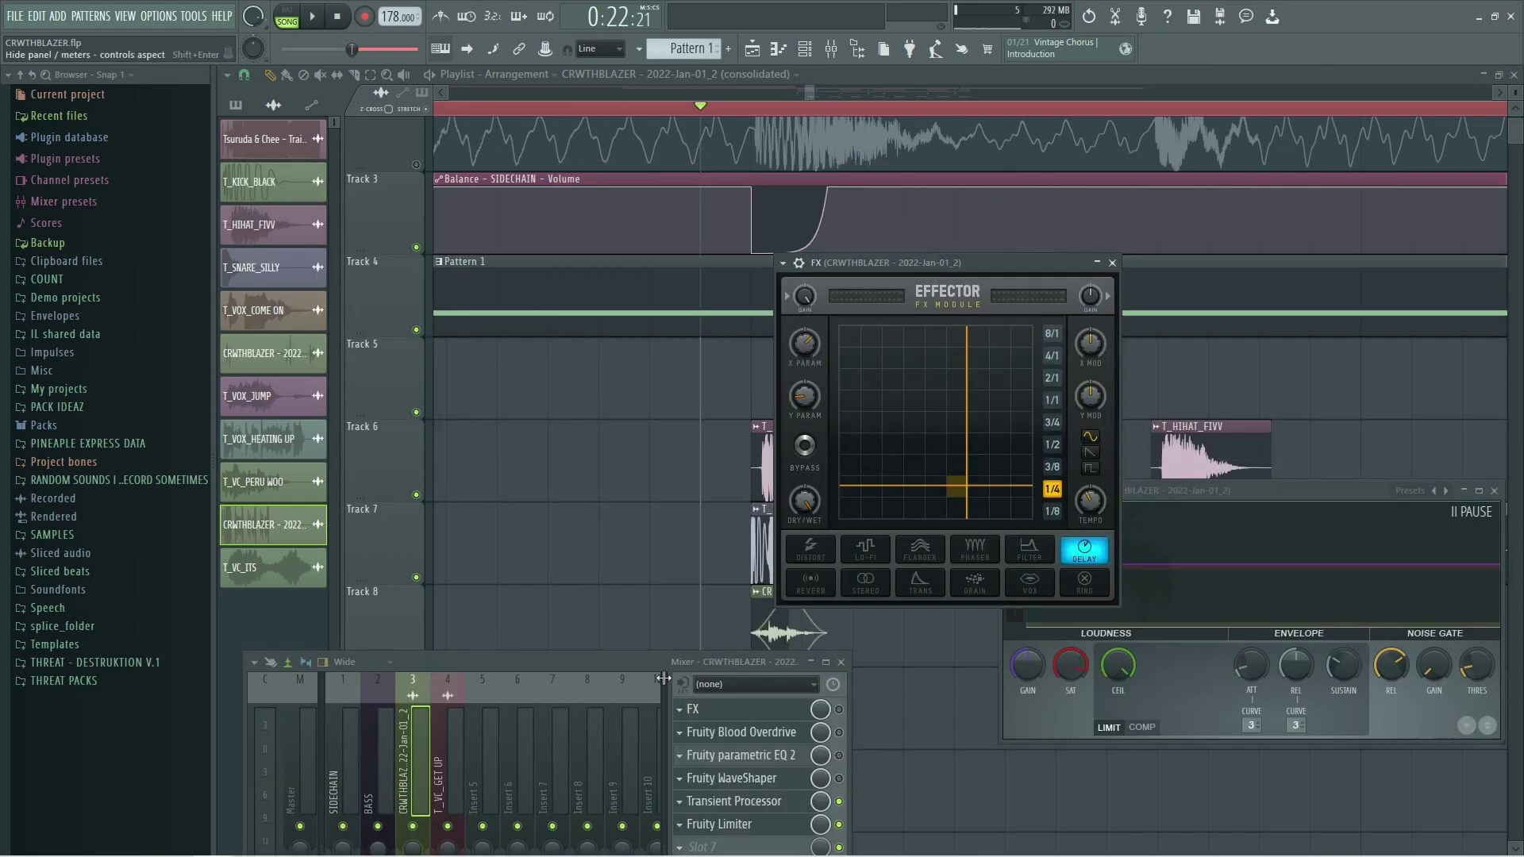
{"action": "left_click_drag", "start_coordinate": [682, 660], "coordinate": [682, 655]}
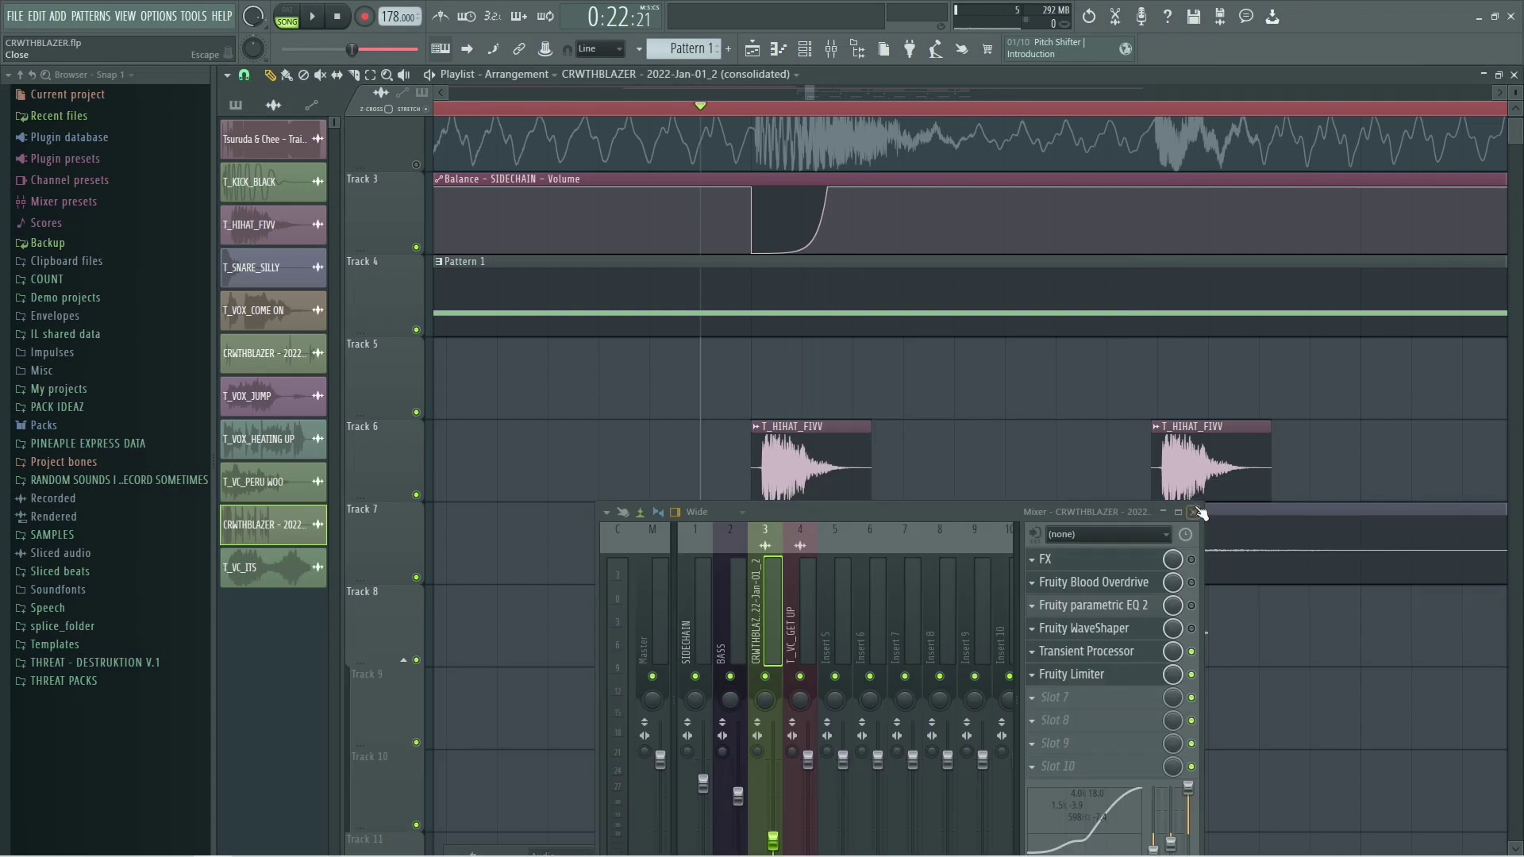
{"action": "left_click", "coordinate": [1193, 512]}
Step: Examine how the T_HIHAT_FIVV clips on Track 6 line up with the percussion clips on Track 8
{"action": "scroll", "coordinate": [850, 497], "scroll_direction": "down", "scroll_amount": 5}
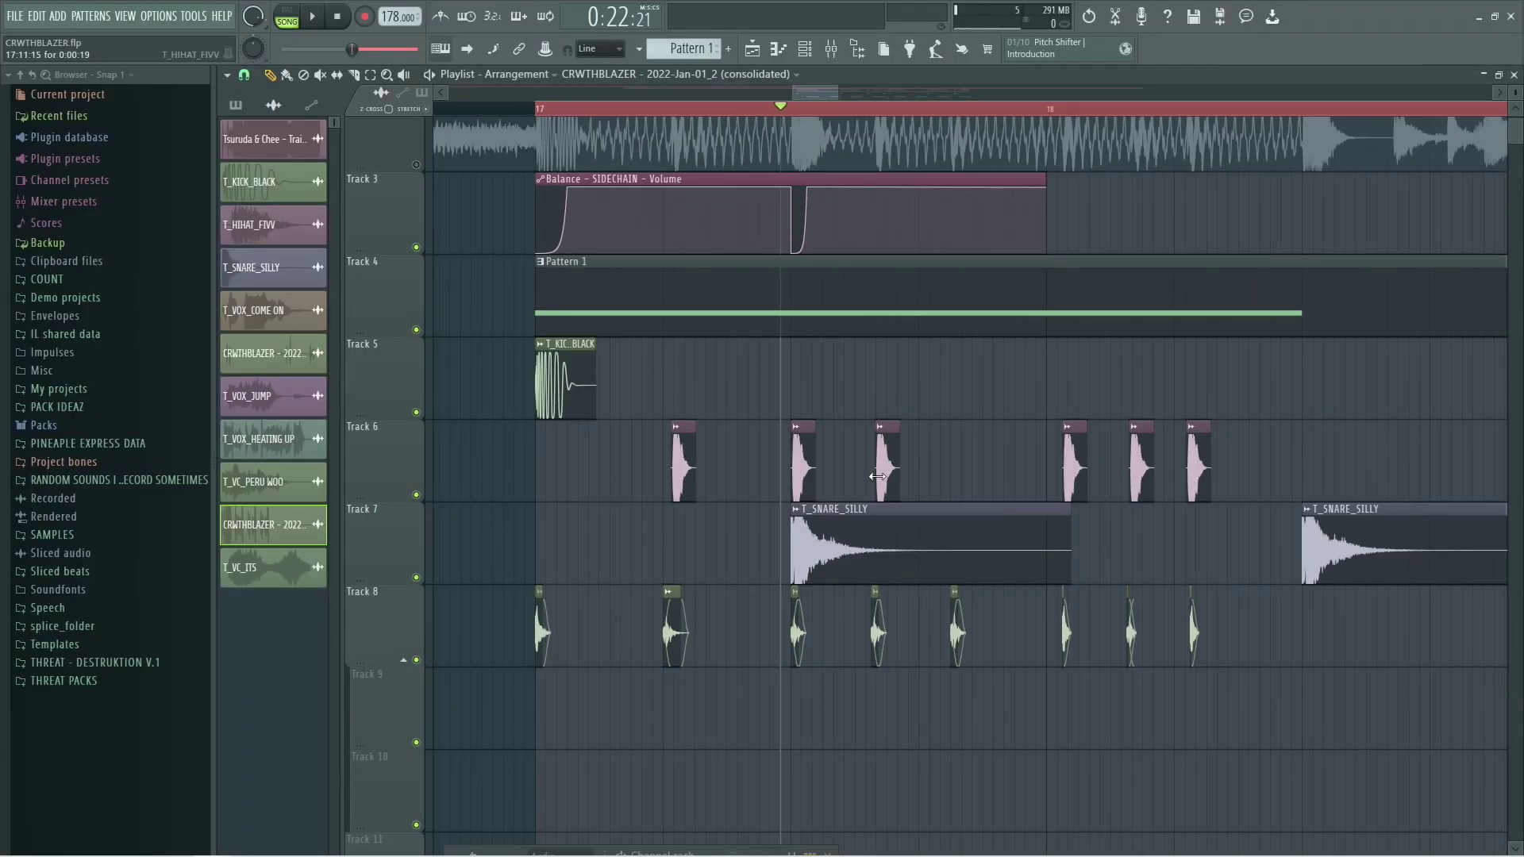
{"action": "scroll", "coordinate": [888, 475], "scroll_direction": "down", "scroll_amount": 2, "text": "ctrl"}
{"action": "scroll", "coordinate": [895, 473], "scroll_direction": "down", "scroll_amount": 2}
{"action": "scroll", "coordinate": [869, 405], "scroll_direction": "up", "scroll_amount": 1, "text": "ctrl"}
{"action": "scroll", "coordinate": [856, 390], "scroll_direction": "up", "scroll_amount": 1}
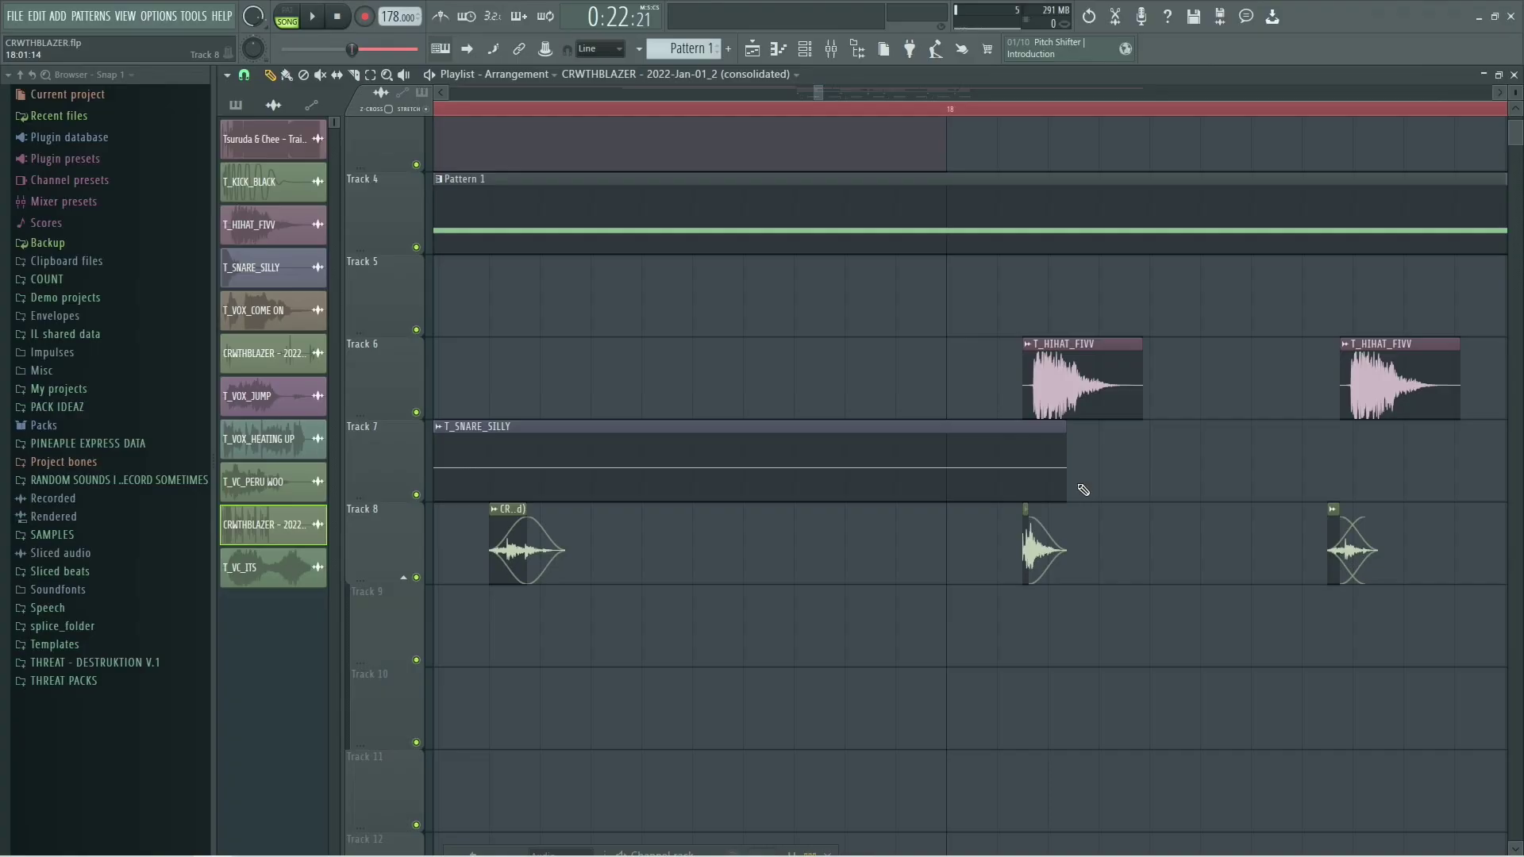
{"action": "scroll", "coordinate": [1018, 433], "scroll_direction": "down", "scroll_amount": 2, "text": "ctrl"}
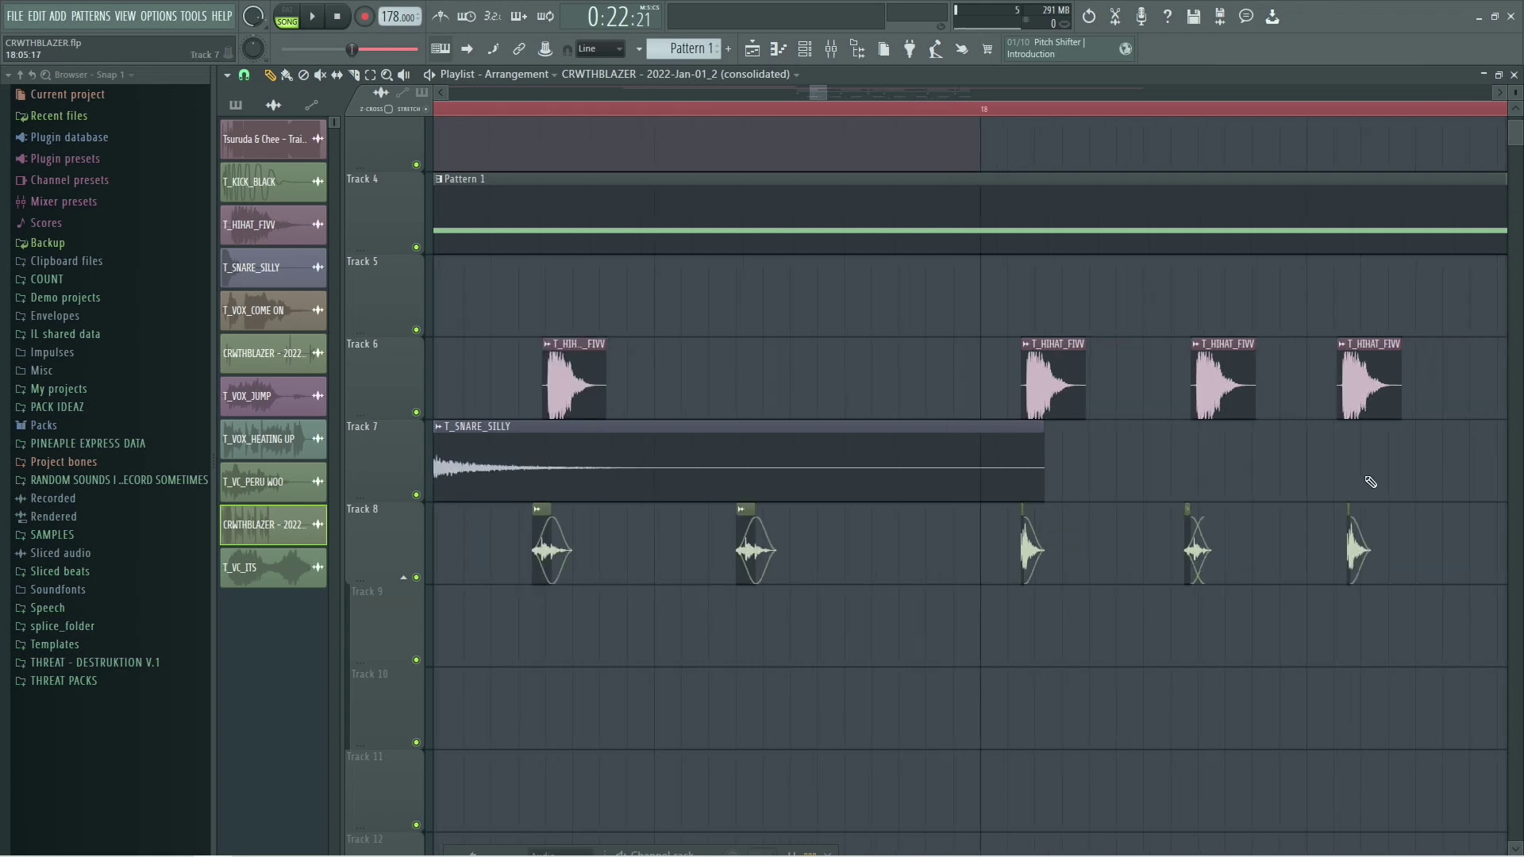
{"action": "scroll", "coordinate": [1370, 481], "scroll_direction": "up", "scroll_amount": 2, "text": "ctrl"}
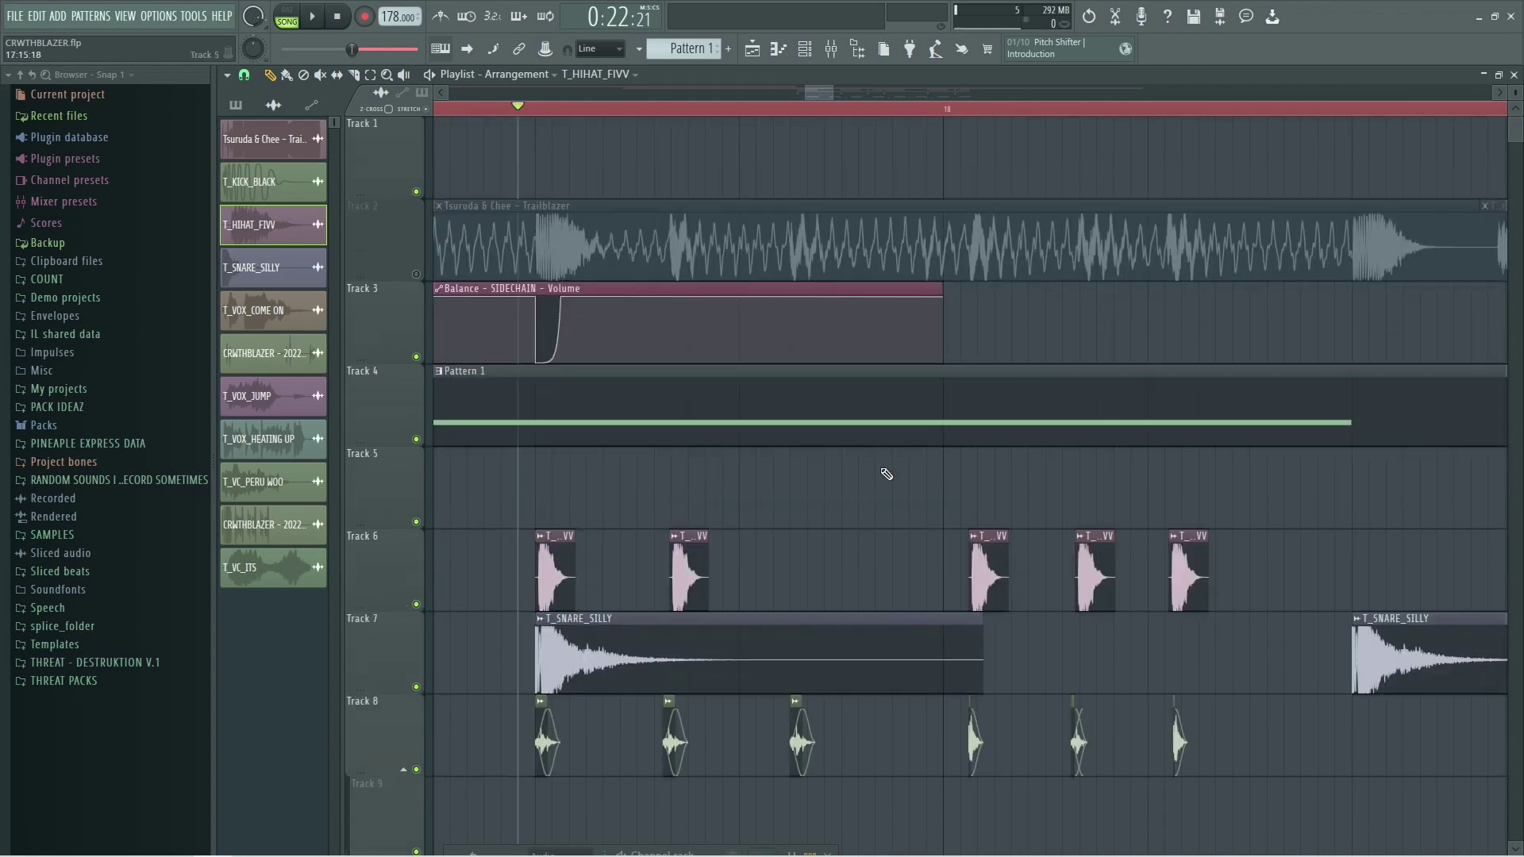
{"action": "scroll", "coordinate": [886, 474], "scroll_direction": "down", "scroll_amount": 1}
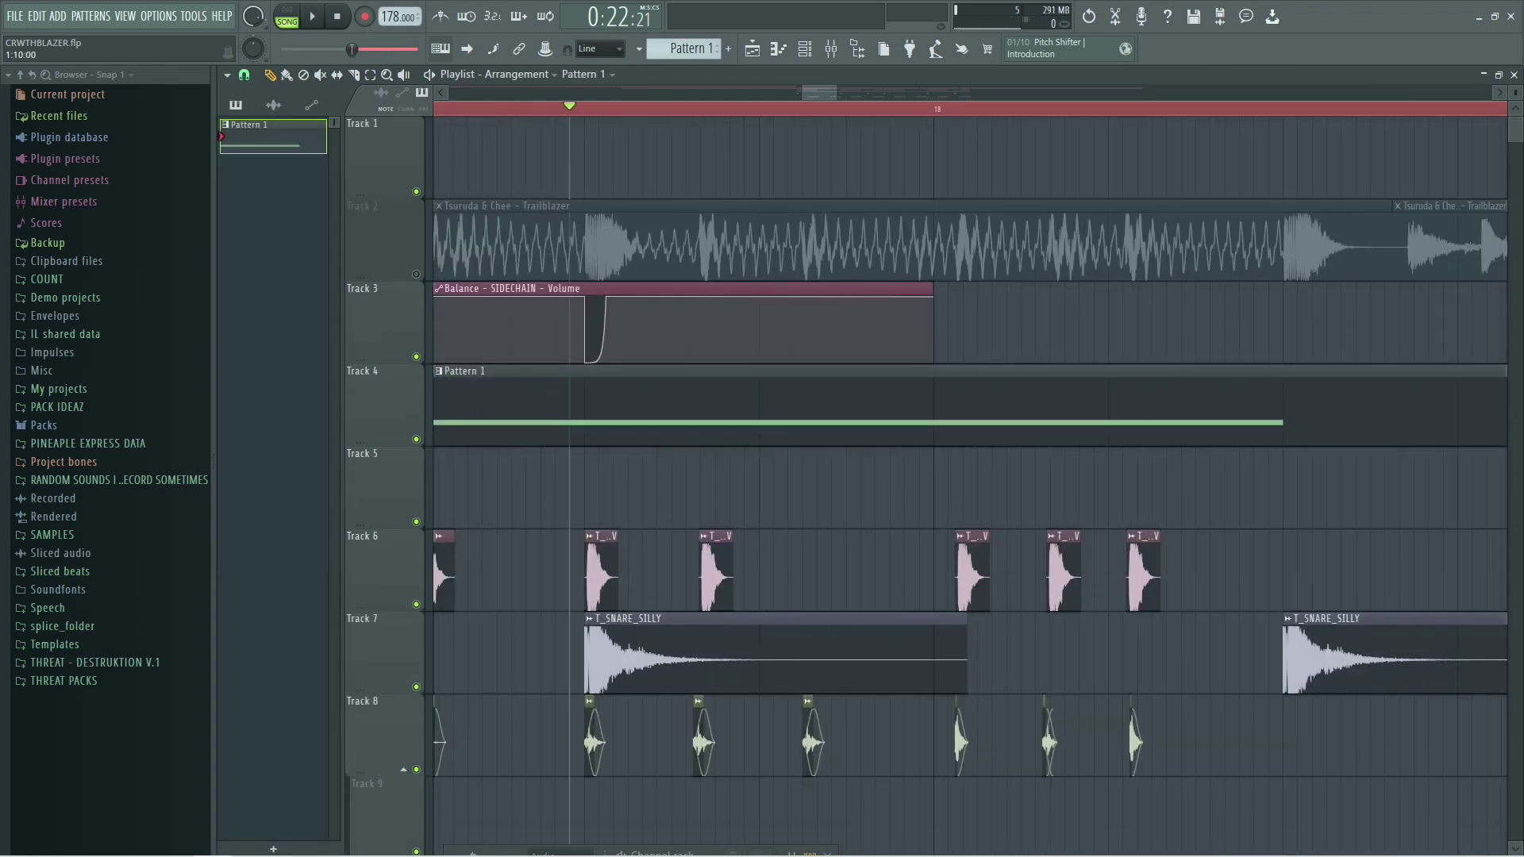
Step: Show the channel rack and open the piano roll for the T_HIHAT_FIVV channel
{"action": "key", "text": "F6"}
{"action": "right_click", "coordinate": [681, 389]}
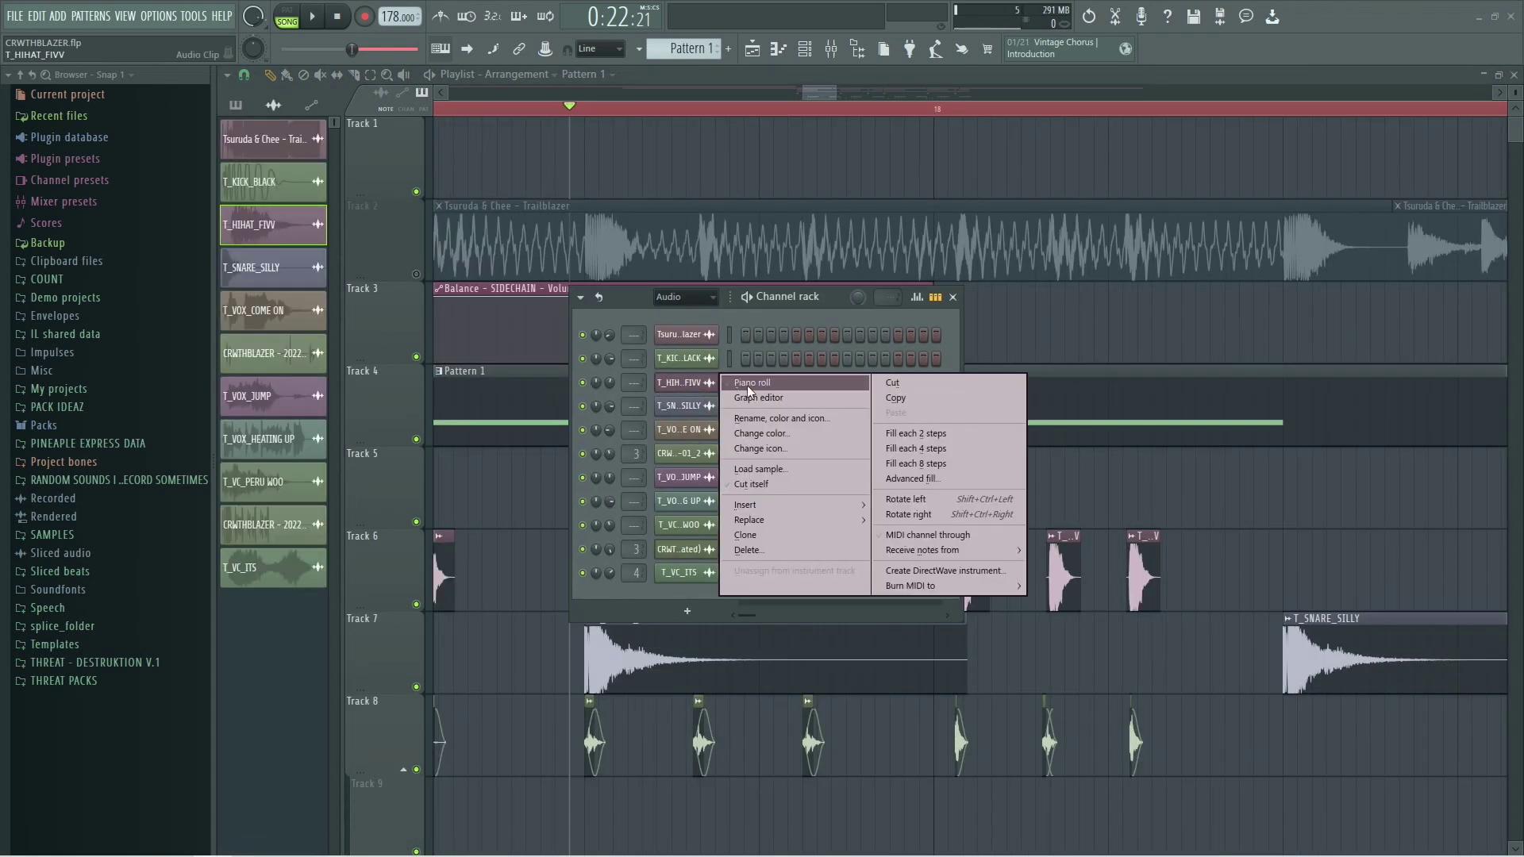
{"action": "left_click", "coordinate": [746, 384]}
{"action": "left_click_drag", "start_coordinate": [1002, 464], "coordinate": [1022, 462]}
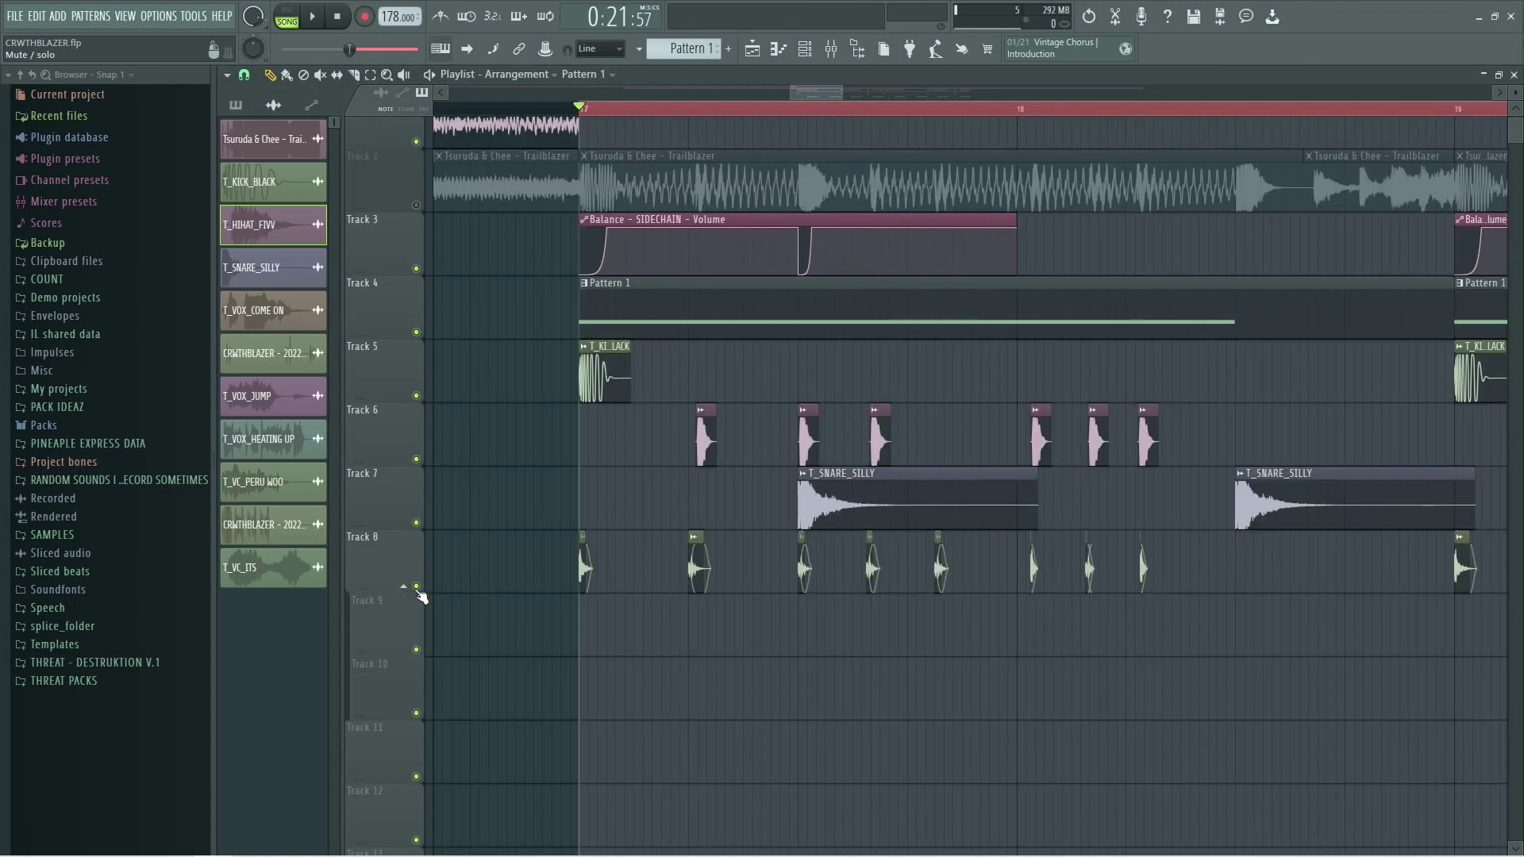
Step: Audition the Track 8 percussion in solo and play the full arrangement from bar 17 with all tracks active
{"action": "right_click", "coordinate": [416, 586]}
{"action": "key", "text": "space"}
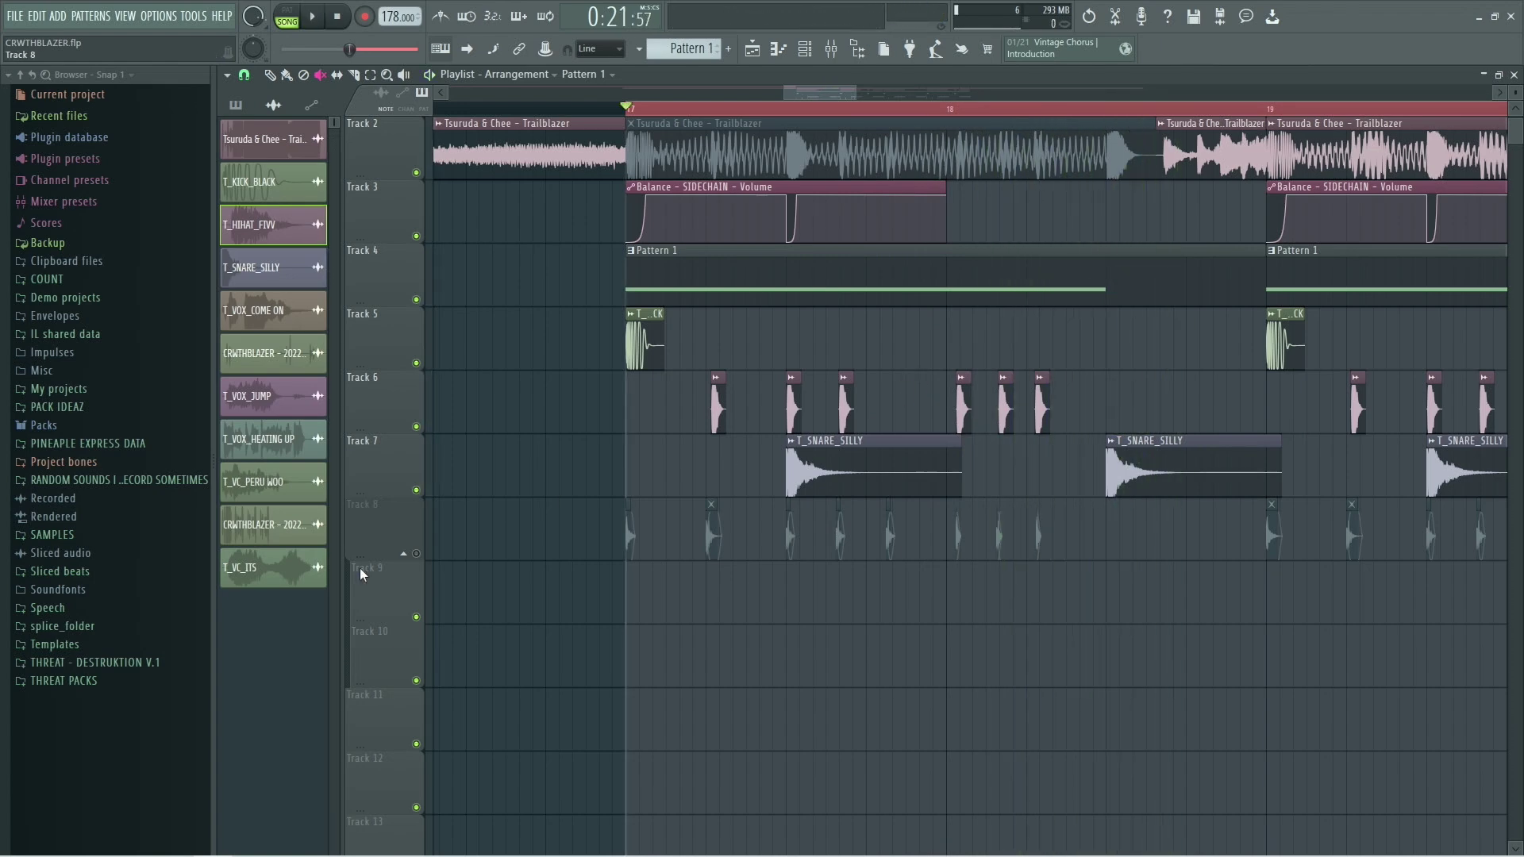
{"action": "key", "text": "p"}
{"action": "key", "text": "space"}
{"action": "scroll", "coordinate": [722, 556], "scroll_direction": "down", "scroll_amount": 3, "text": "ctrl"}
{"action": "scroll", "coordinate": [908, 554], "scroll_direction": "up", "scroll_amount": 1}
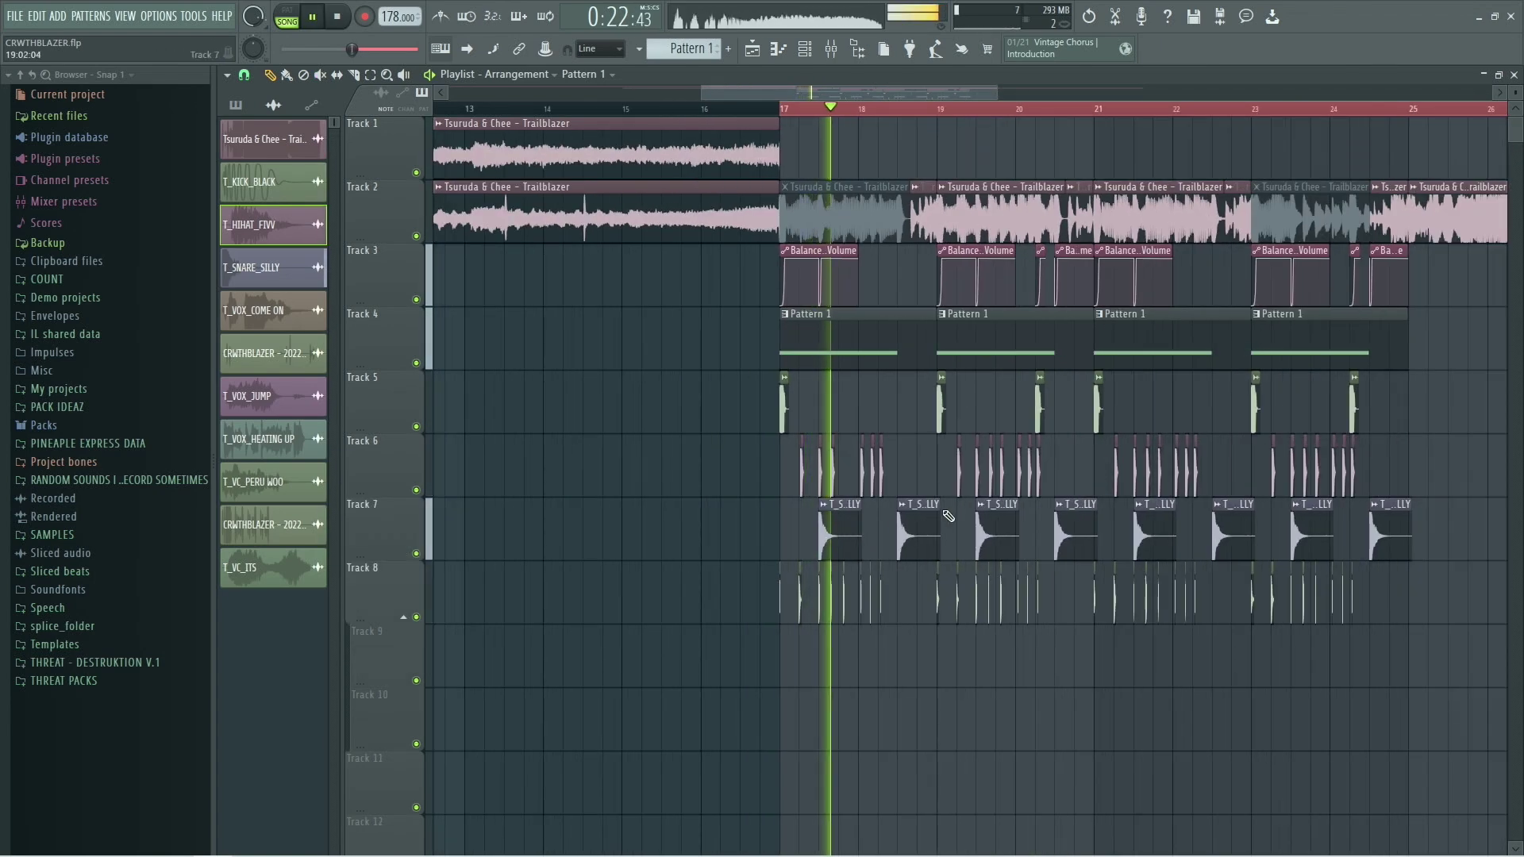
Step: Mute the two remaining long Trailblazer clips on Track 2 that start at bars 19 and 21
{"action": "left_click", "coordinate": [1006, 214]}
{"action": "left_click", "coordinate": [1159, 216]}
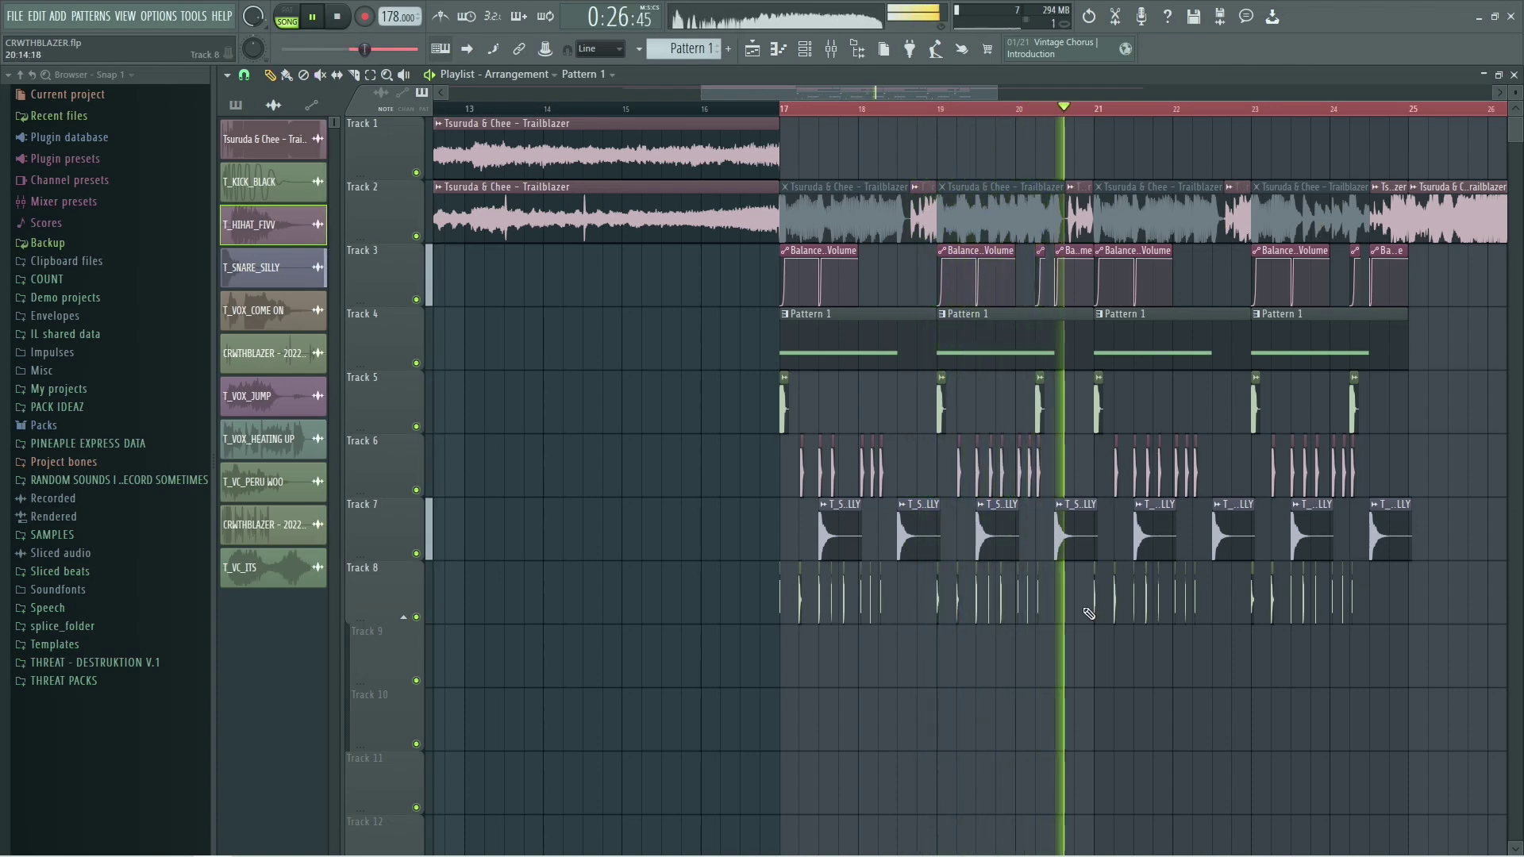
Step: Examine the layered arrangement on Tracks 2 to 8 during playback of the drop, from bar 20 past its end at bar 25
{"action": "scroll", "coordinate": [1216, 644], "scroll_direction": "down", "scroll_amount": 2, "text": "ctrl"}
{"action": "scroll", "coordinate": [1216, 667], "scroll_direction": "up", "scroll_amount": 5, "text": "ctrl"}
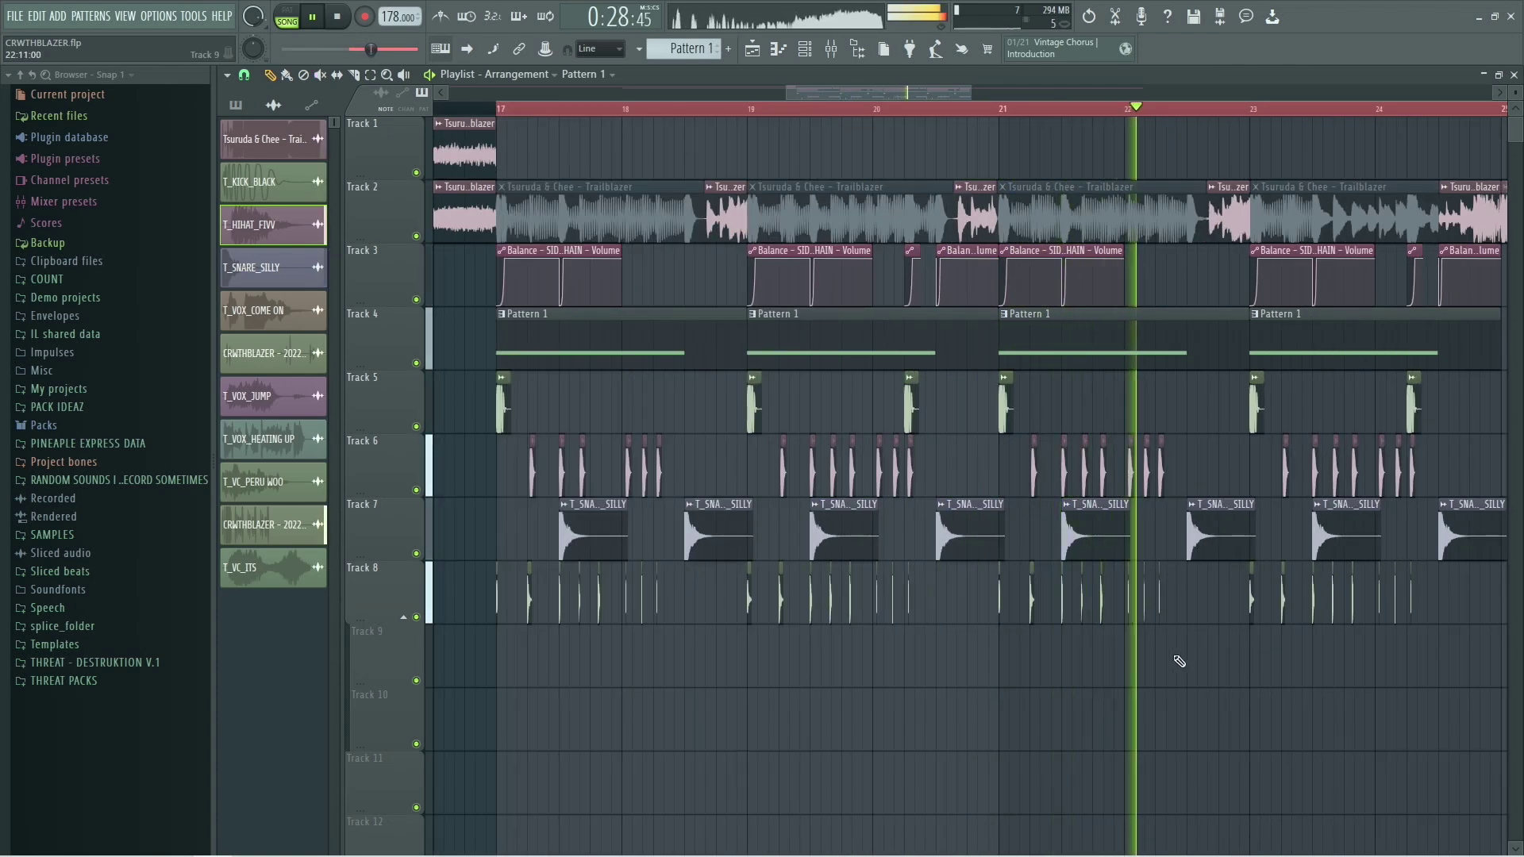
{"action": "scroll", "coordinate": [1130, 655], "scroll_direction": "down", "scroll_amount": 5, "text": "ctrl"}
{"action": "scroll", "coordinate": [1315, 656], "scroll_direction": "up", "scroll_amount": 4, "text": "ctrl"}
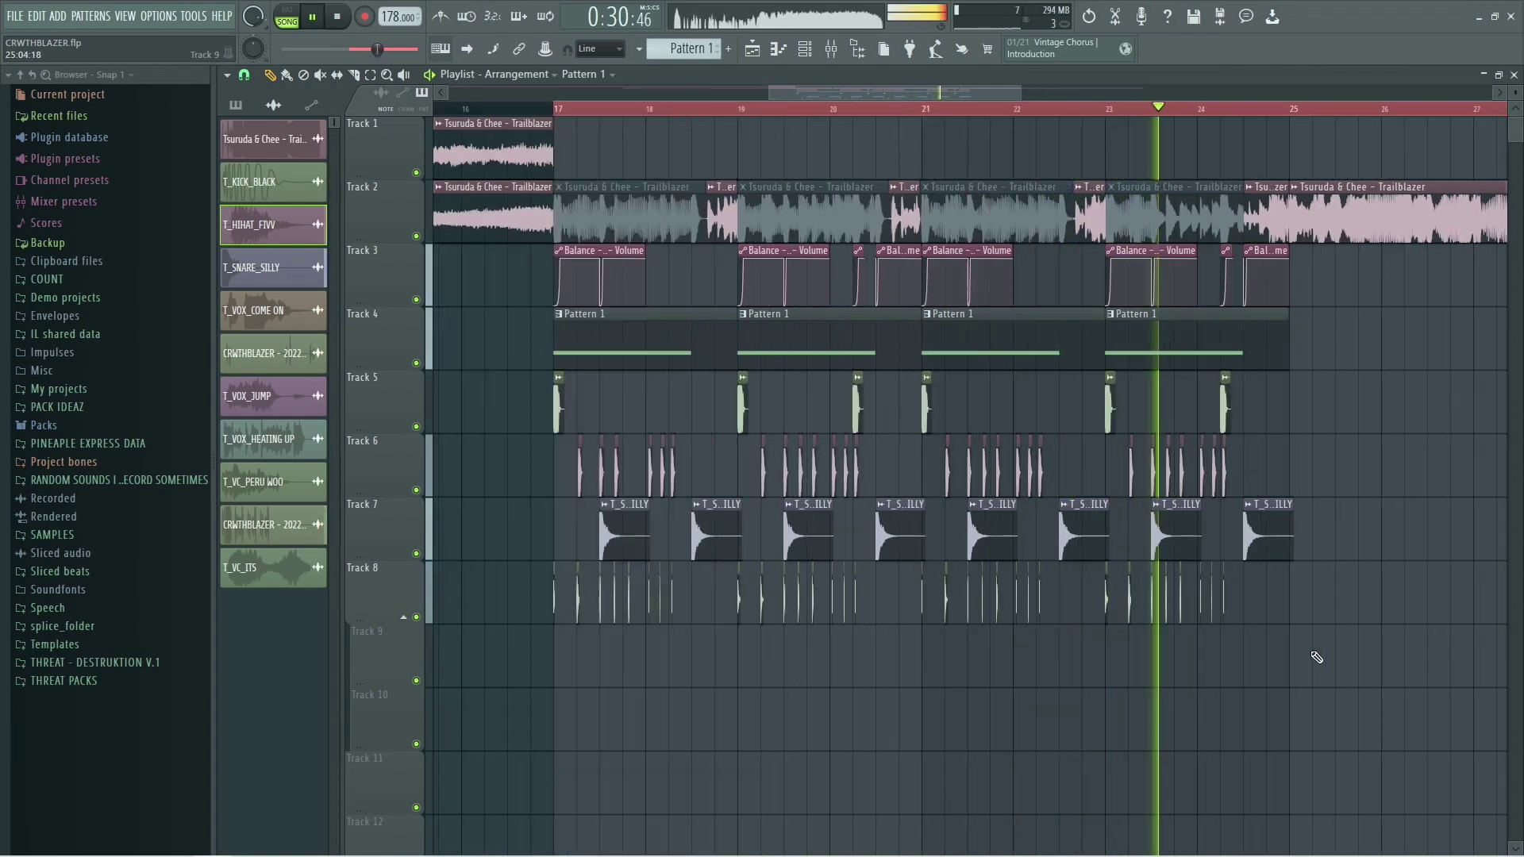
{"action": "scroll", "coordinate": [1054, 584], "scroll_direction": "down", "scroll_amount": 4, "text": "ctrl"}
{"action": "scroll", "coordinate": [1178, 606], "scroll_direction": "up", "scroll_amount": 2, "text": "alt"}
{"action": "scroll", "coordinate": [1183, 611], "scroll_direction": "down", "scroll_amount": 2, "text": "alt"}
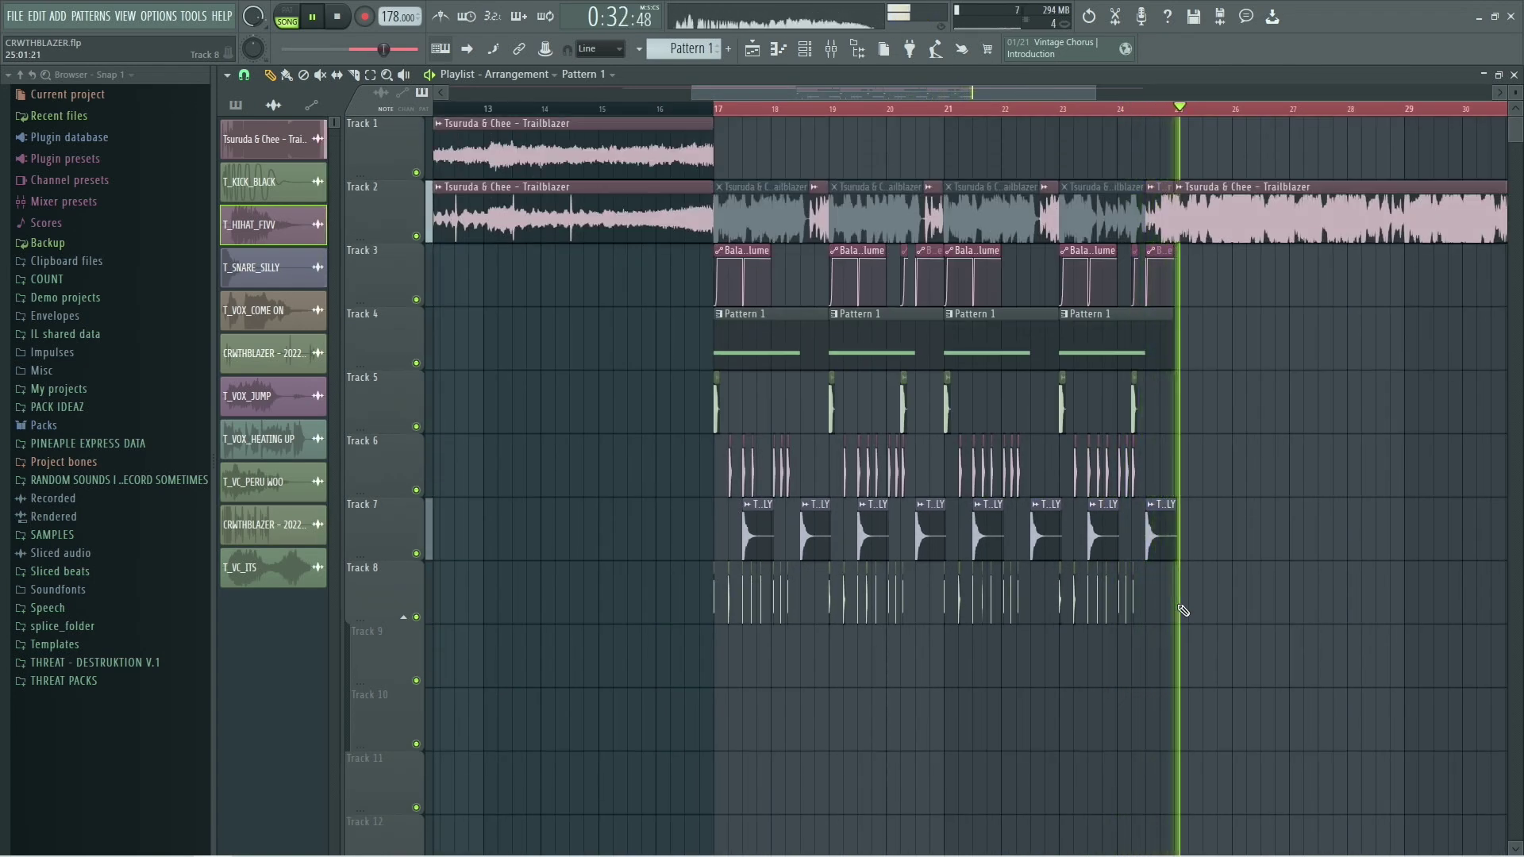
{"action": "scroll", "coordinate": [1239, 614], "scroll_direction": "down", "scroll_amount": 2, "text": "ctrl"}
{"action": "scroll", "coordinate": [1241, 606], "scroll_direction": "up", "scroll_amount": 3, "text": "ctrl"}
{"action": "scroll", "coordinate": [1156, 587], "scroll_direction": "down", "scroll_amount": 2, "text": "ctrl"}
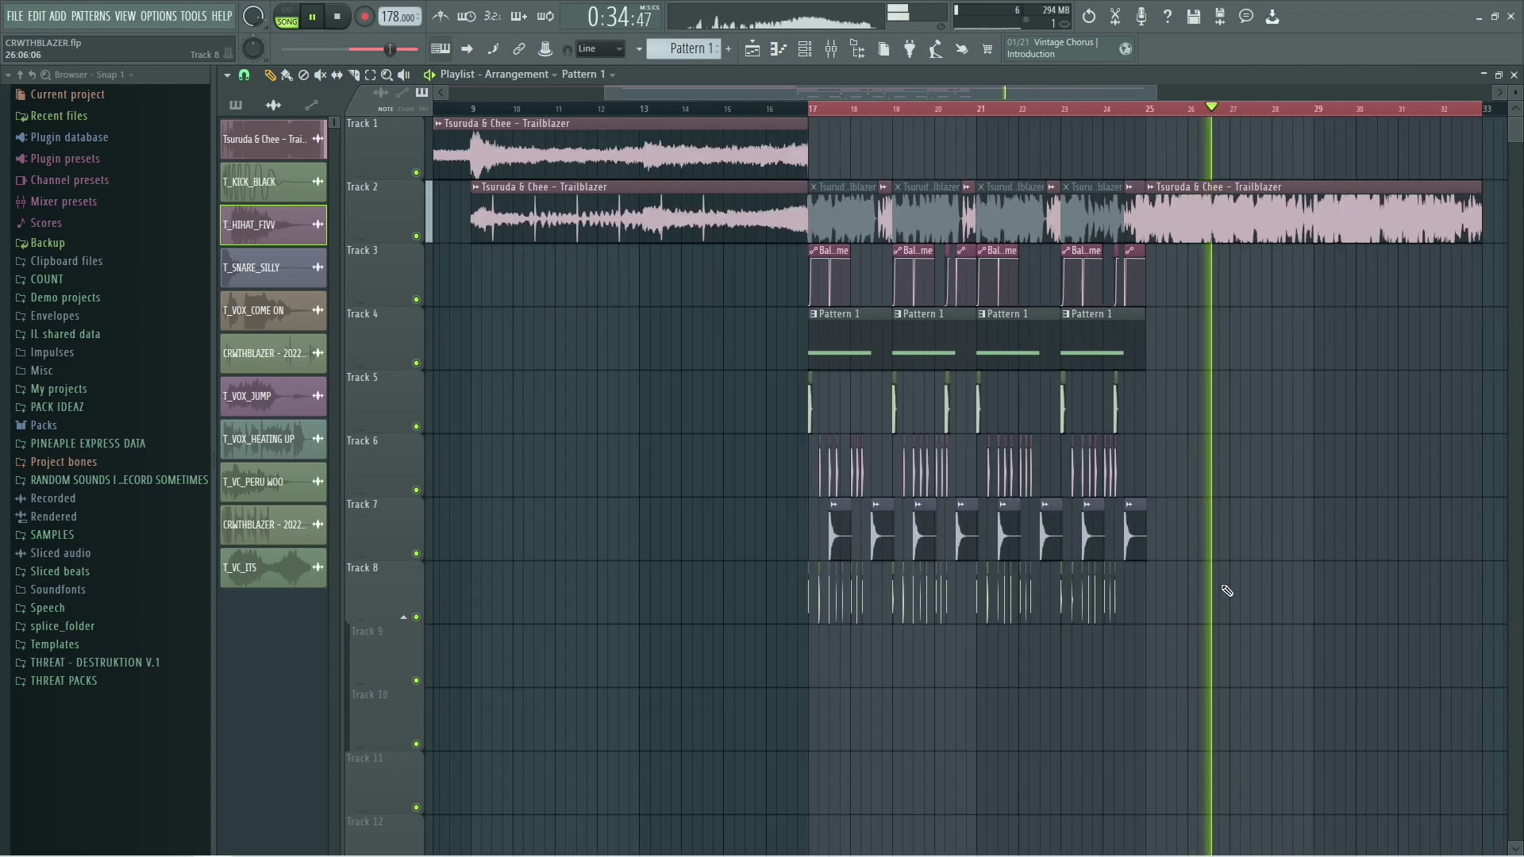
{"action": "scroll", "coordinate": [944, 611], "scroll_direction": "up", "scroll_amount": 6, "text": "ctrl"}
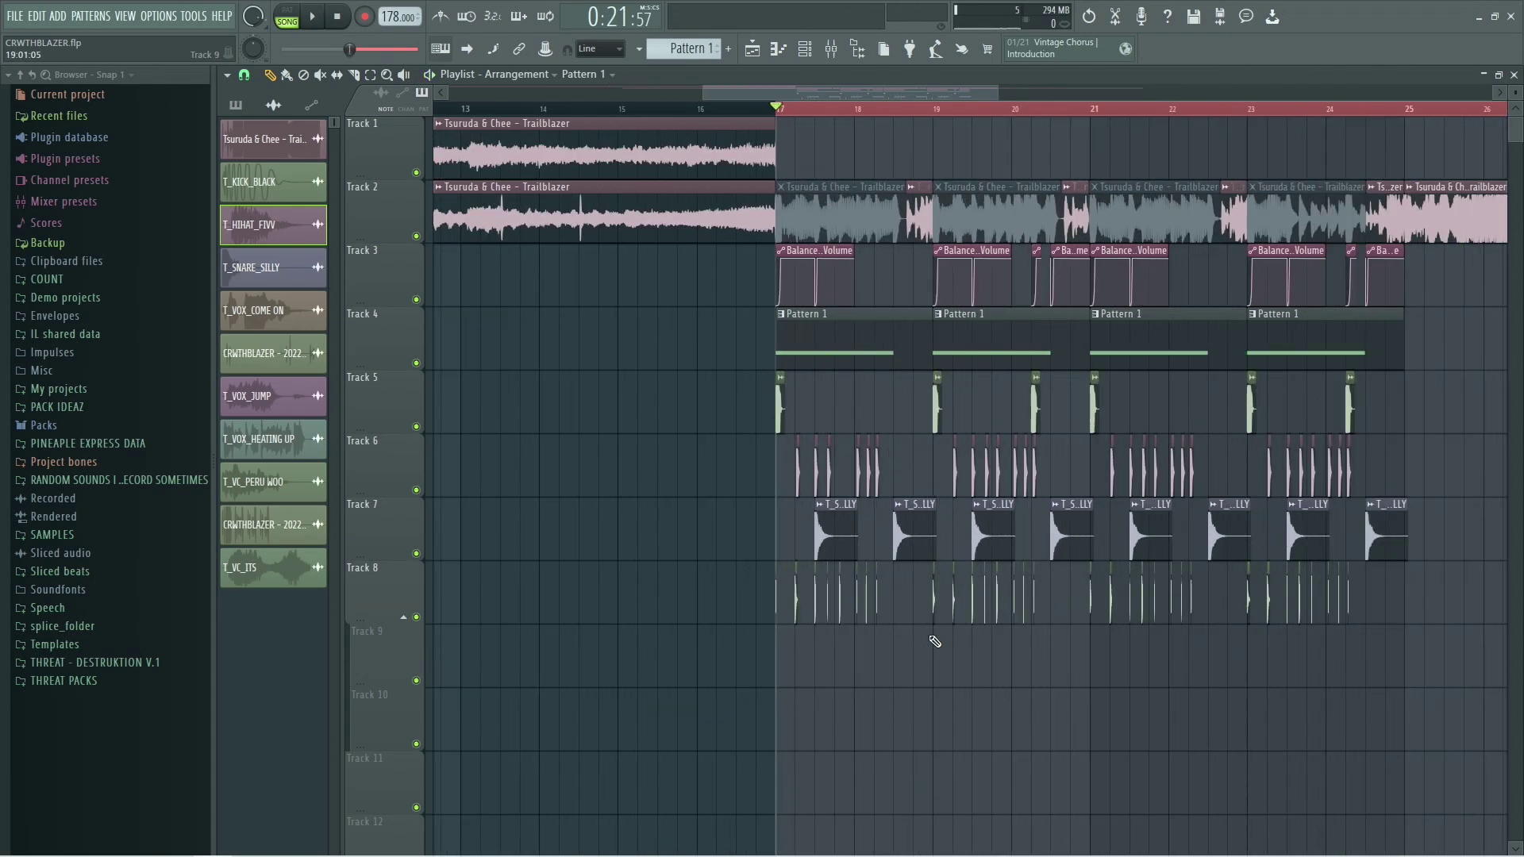